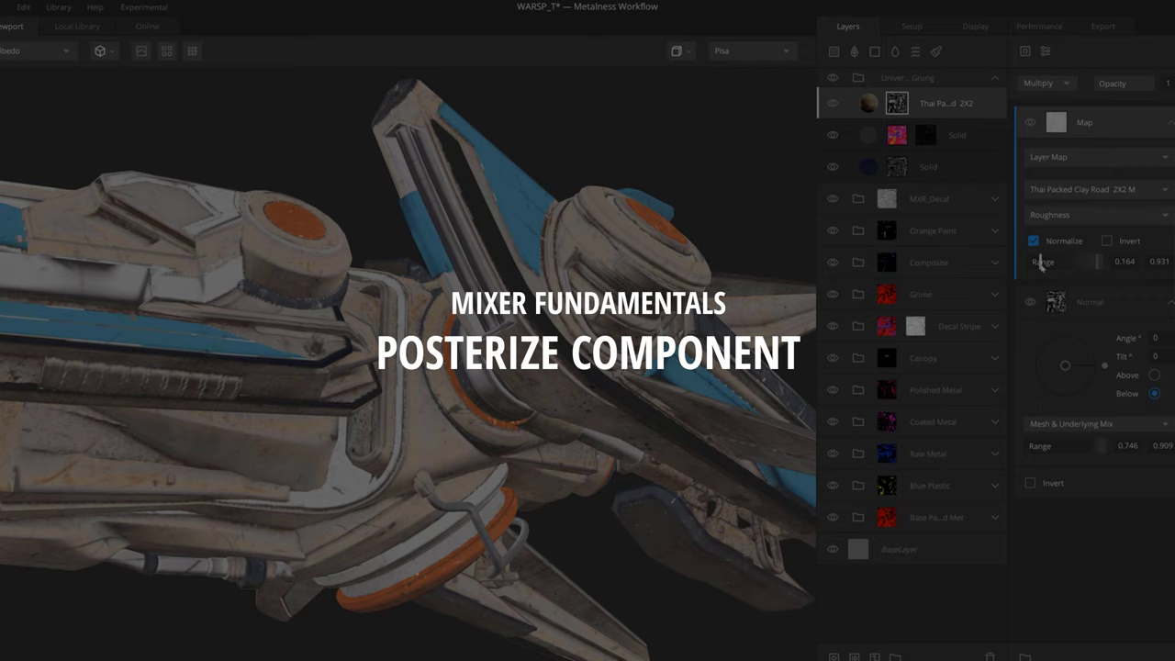
Tighten the roughness range and invert the top Solid layer's Worley 1 noise mask
{"action": "left_click_drag", "start_coordinate": [1050, 263], "coordinate": [1094, 260], "text": "shift"}
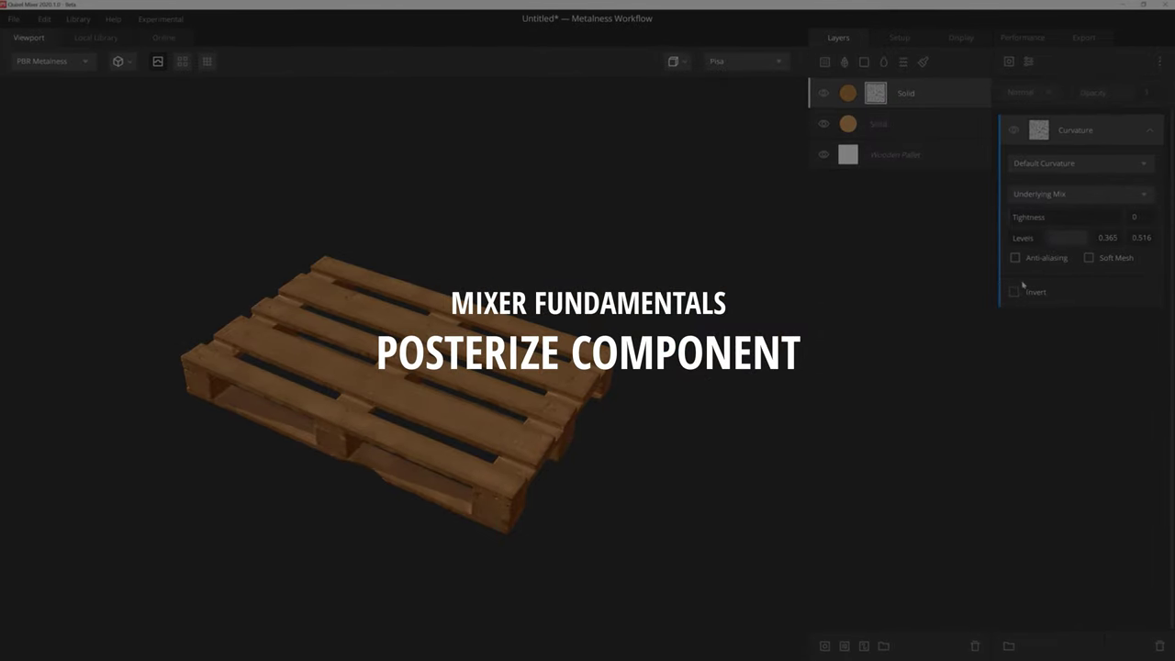
{"action": "left_click", "coordinate": [1014, 291]}
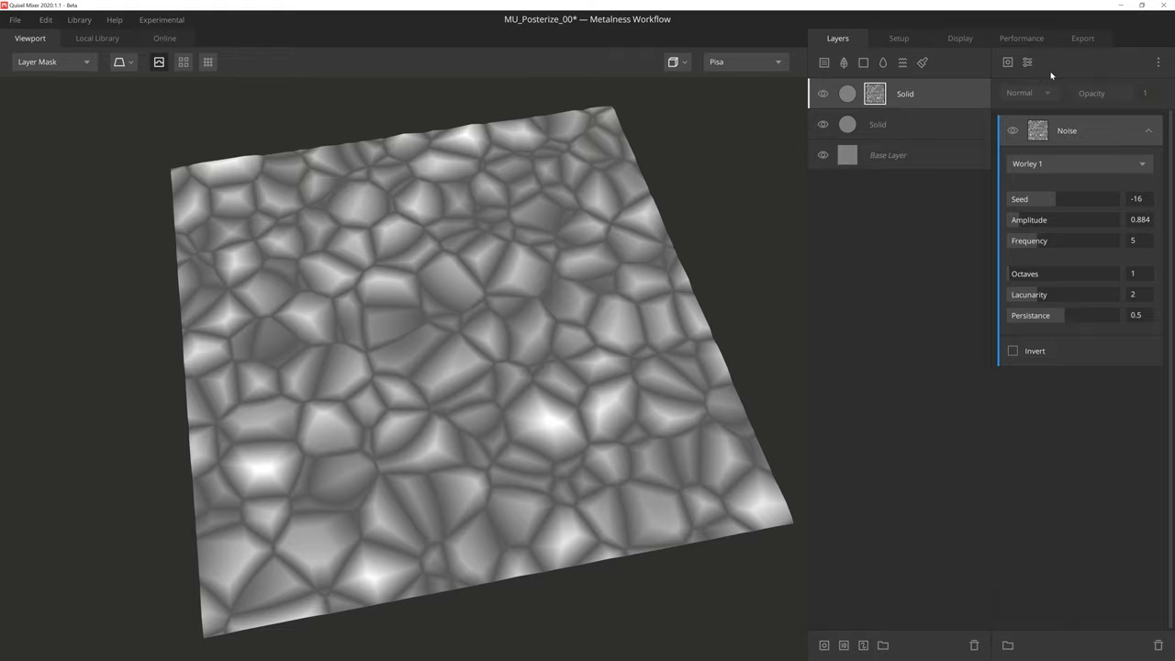
Add a Posterize modifier to the Worley mask and raise its Step Count to 8
{"action": "left_click", "coordinate": [1027, 62]}
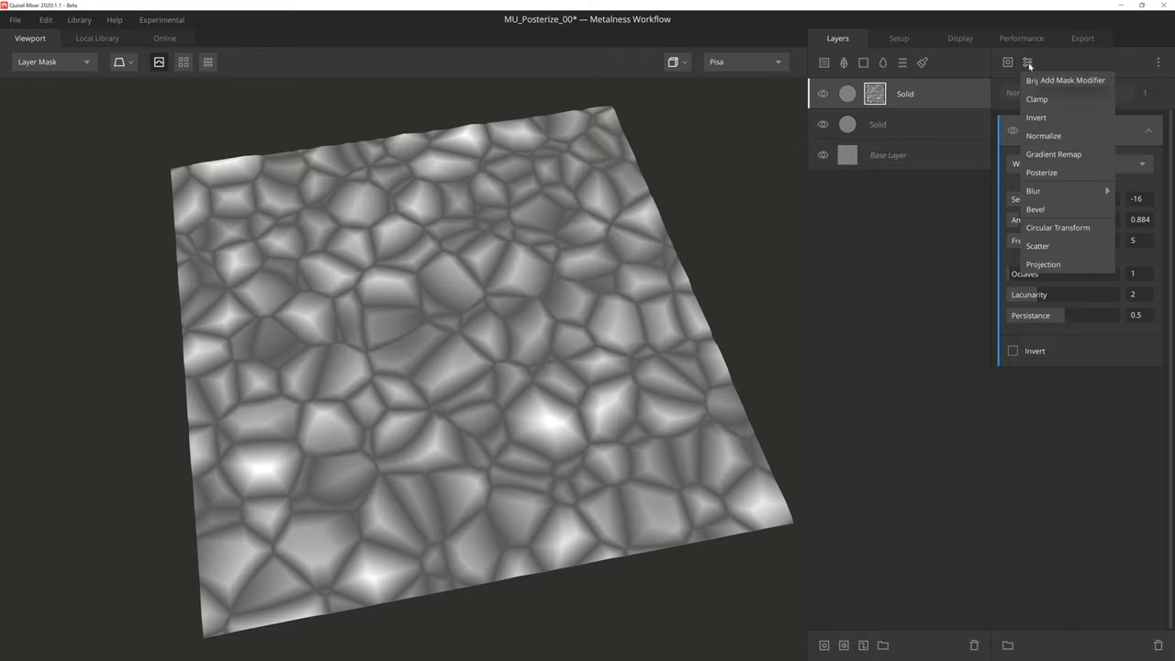
{"action": "left_click", "coordinate": [1052, 174]}
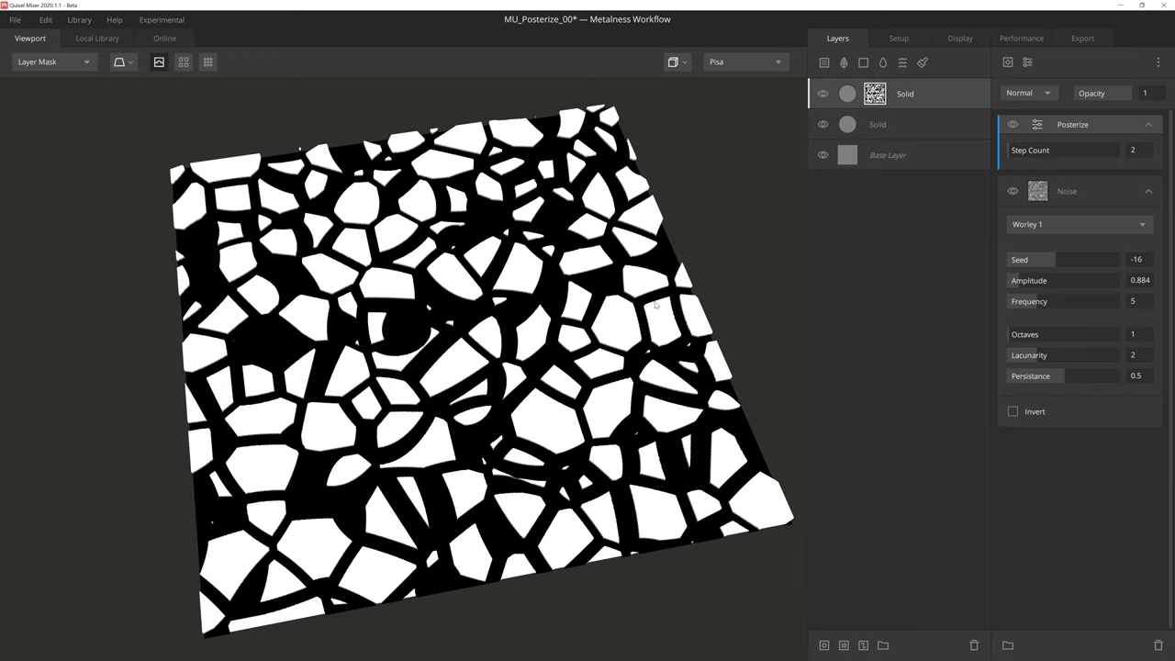
{"action": "mouse_move", "coordinate": [1011, 156]}
{"action": "left_mouse_down"}
{"action": "mouse_move", "coordinate": [1121, 156]}
{"action": "mouse_move", "coordinate": [1012, 157]}
{"action": "left_mouse_up"}
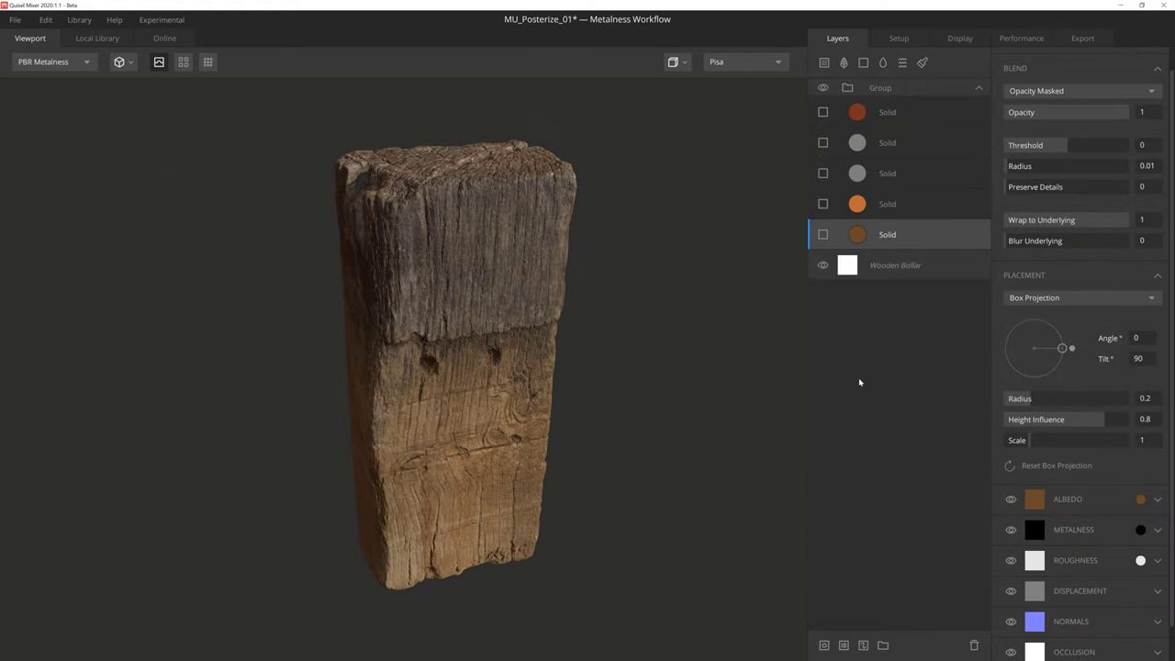
Orbit around the Wooden Bollard to inspect its bare wood surface
{"action": "left_click_drag", "start_coordinate": [629, 387], "coordinate": [572, 391]}
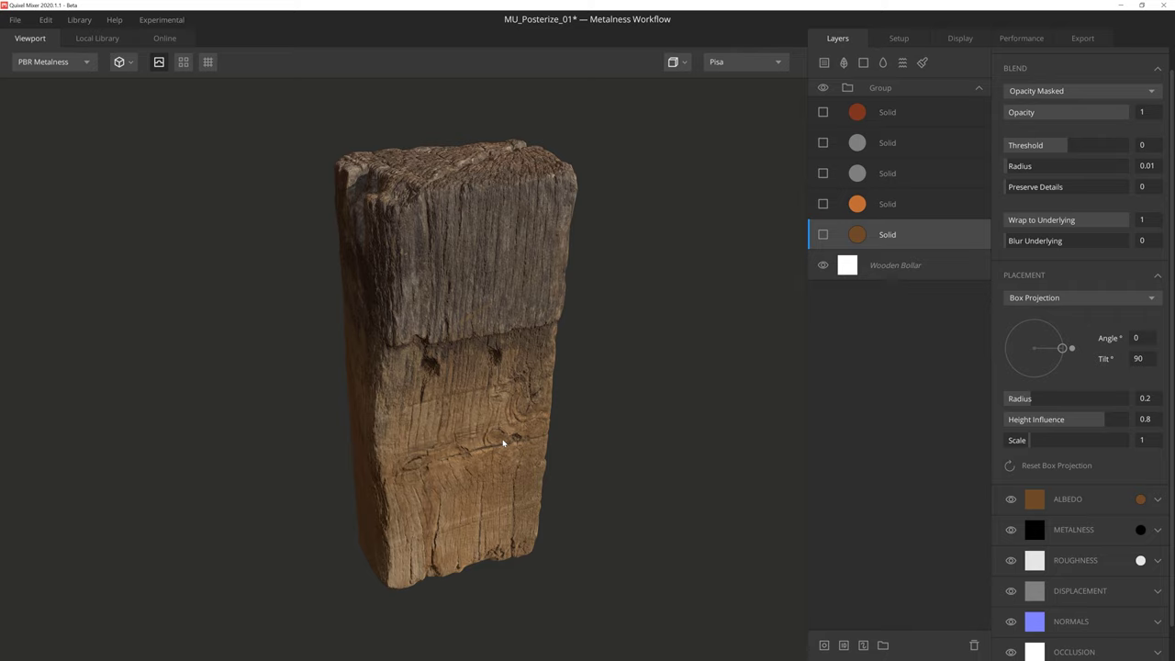
Show the brown Solid layer, disable its Displacement channel, and set Blur Underlying to 4
{"action": "left_click", "coordinate": [822, 234]}
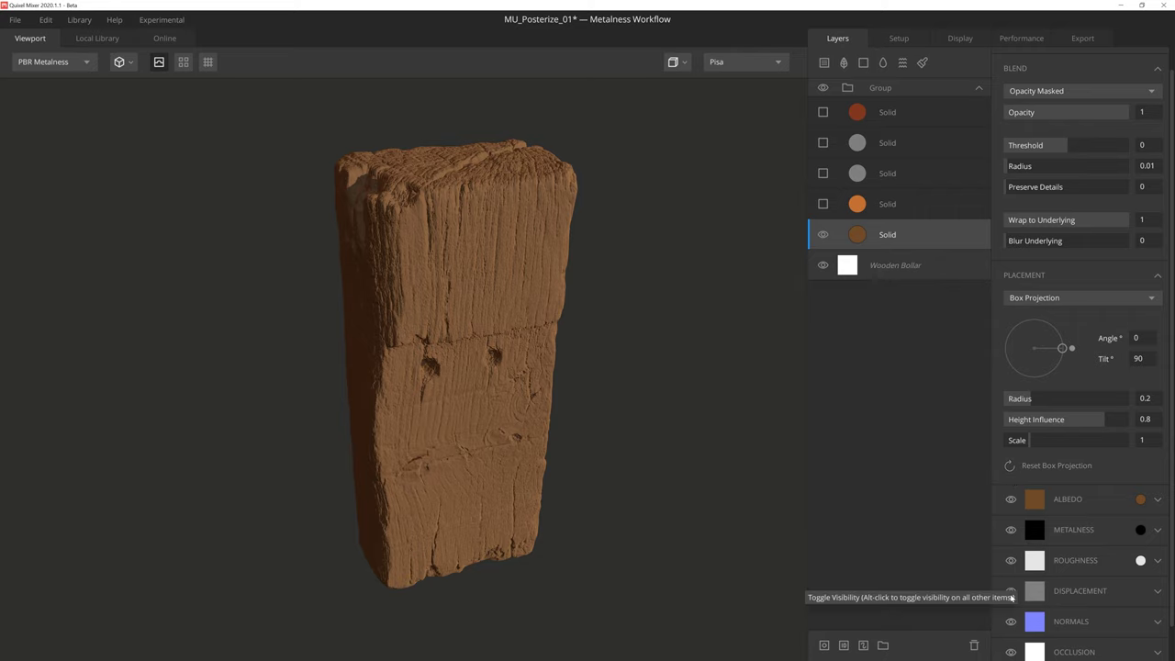
{"action": "left_click", "coordinate": [1011, 594]}
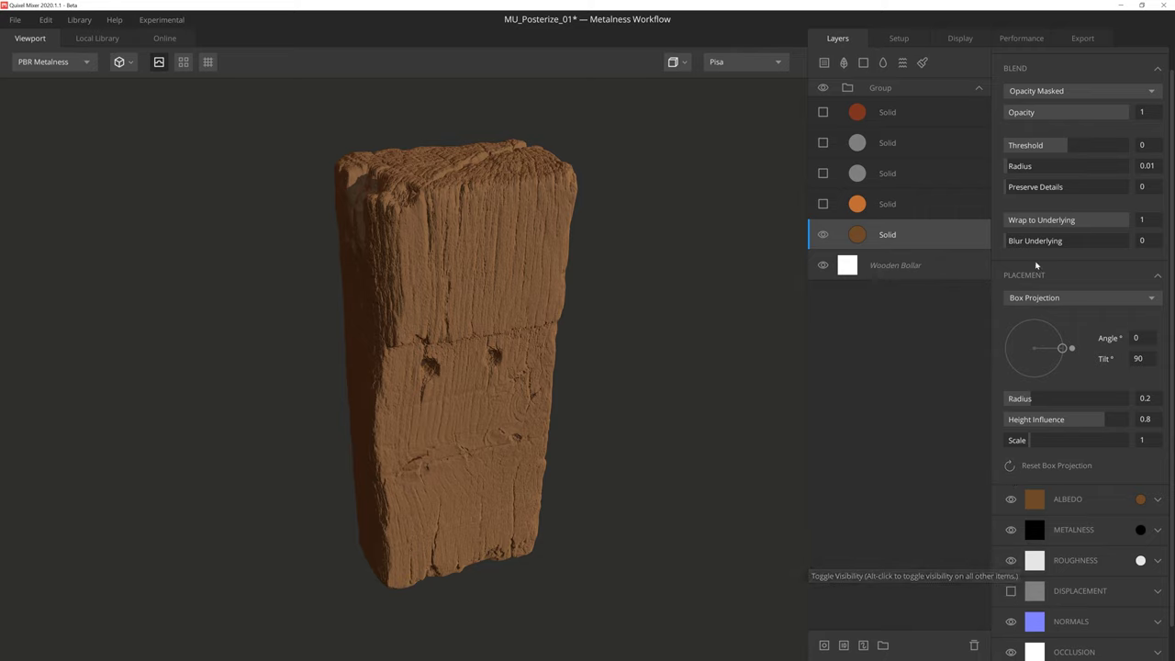
{"action": "left_click", "coordinate": [1025, 243]}
{"action": "mouse_move", "coordinate": [1025, 244]}
{"action": "left_mouse_down"}
{"action": "mouse_move", "coordinate": [1120, 249]}
{"action": "mouse_move", "coordinate": [1007, 250]}
{"action": "left_mouse_up"}
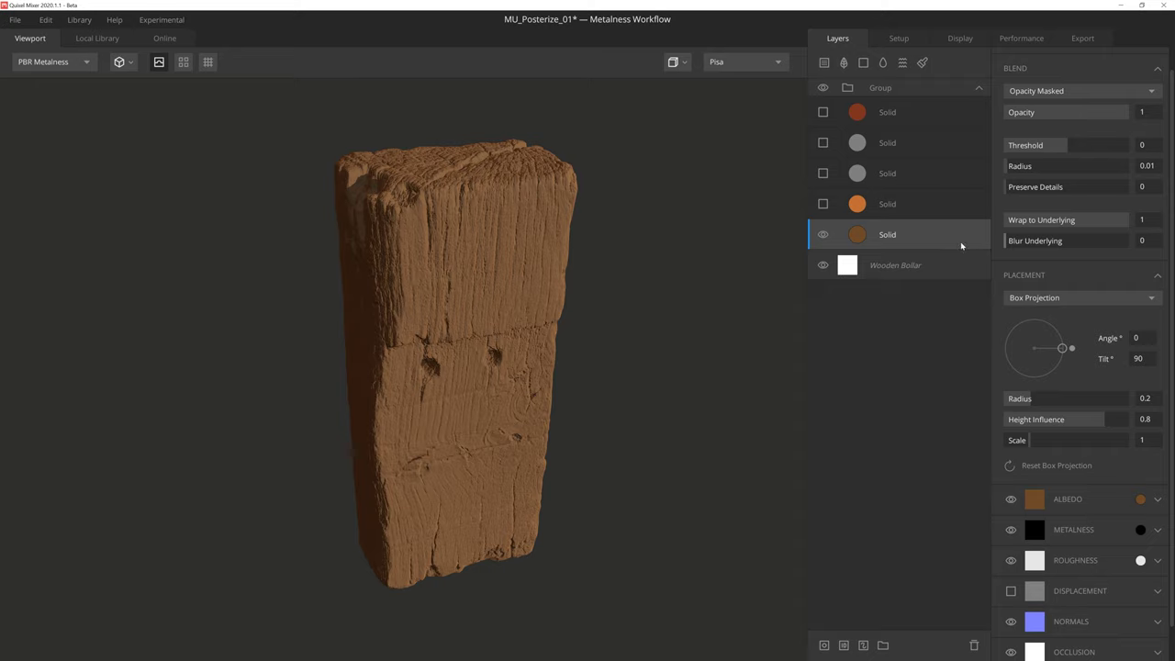
{"action": "left_click_drag", "start_coordinate": [1005, 246], "coordinate": [1078, 247]}
{"action": "left_click_drag", "start_coordinate": [587, 347], "coordinate": [524, 363]}
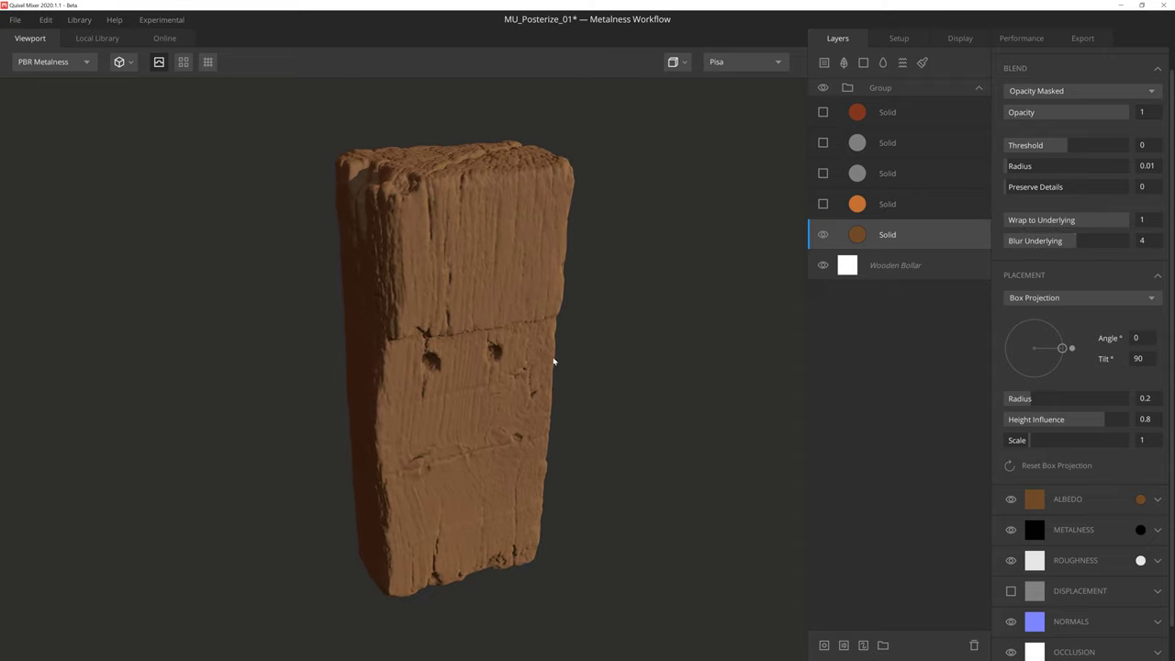
Make the orange Solid layer visible, select it, and add a mask stack
{"action": "left_click", "coordinate": [822, 203]}
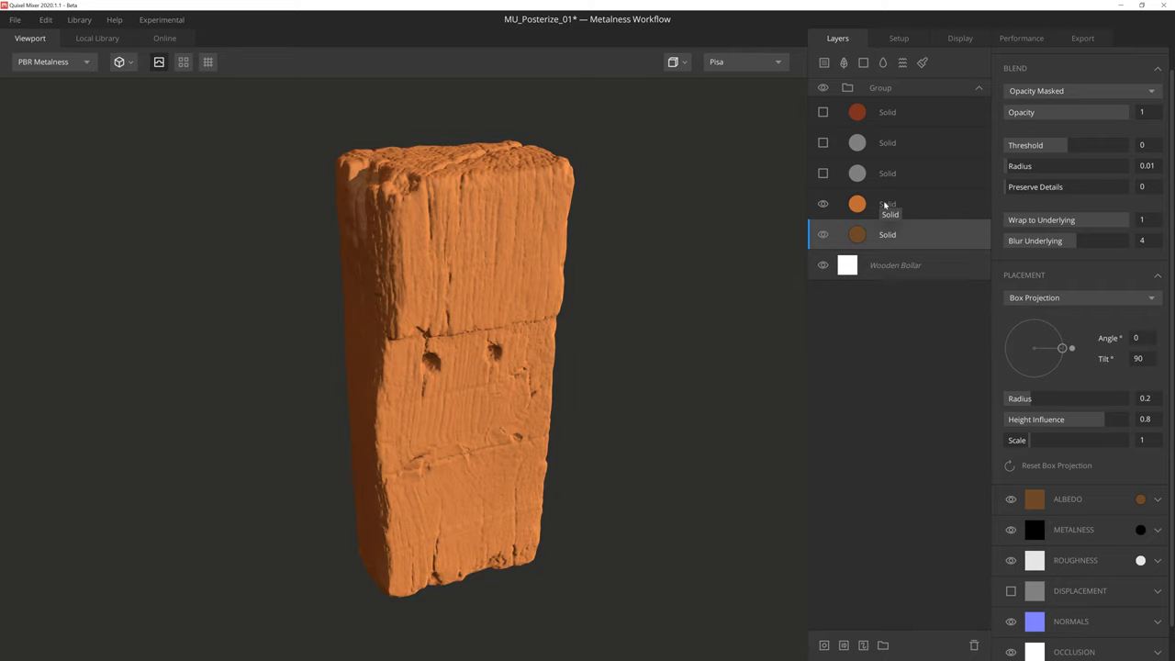
{"action": "left_click", "coordinate": [887, 204]}
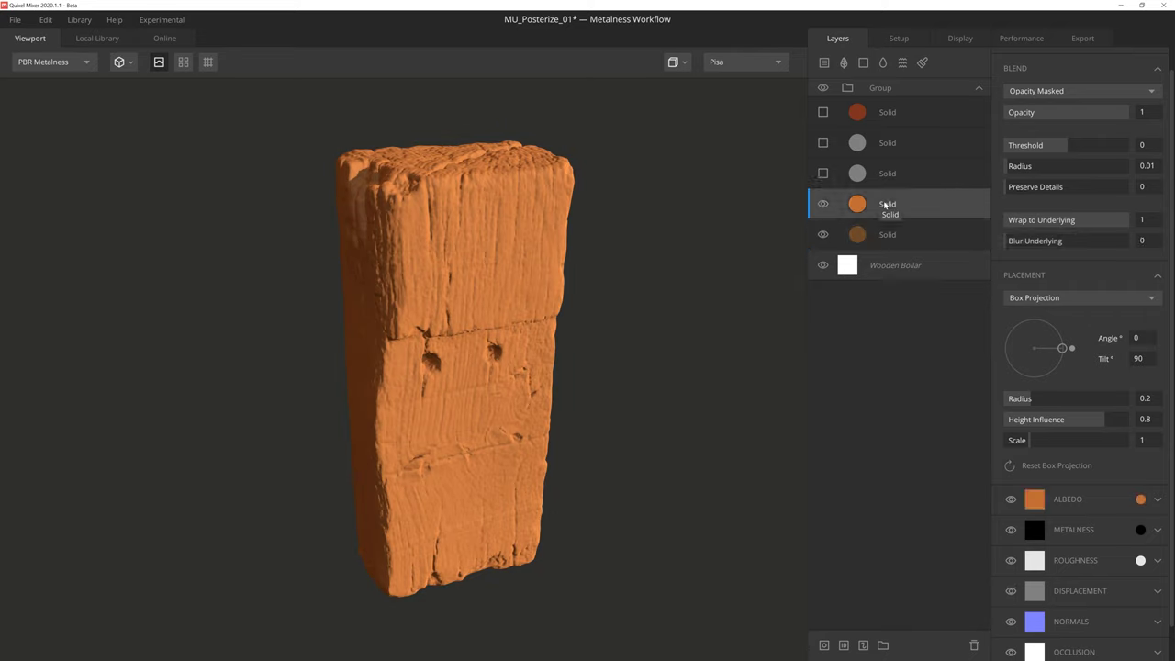
{"action": "left_click", "coordinate": [823, 645]}
Add a Curvature mask component with Levels set to 0.167 and 0.873
{"action": "left_click", "coordinate": [1027, 61]}
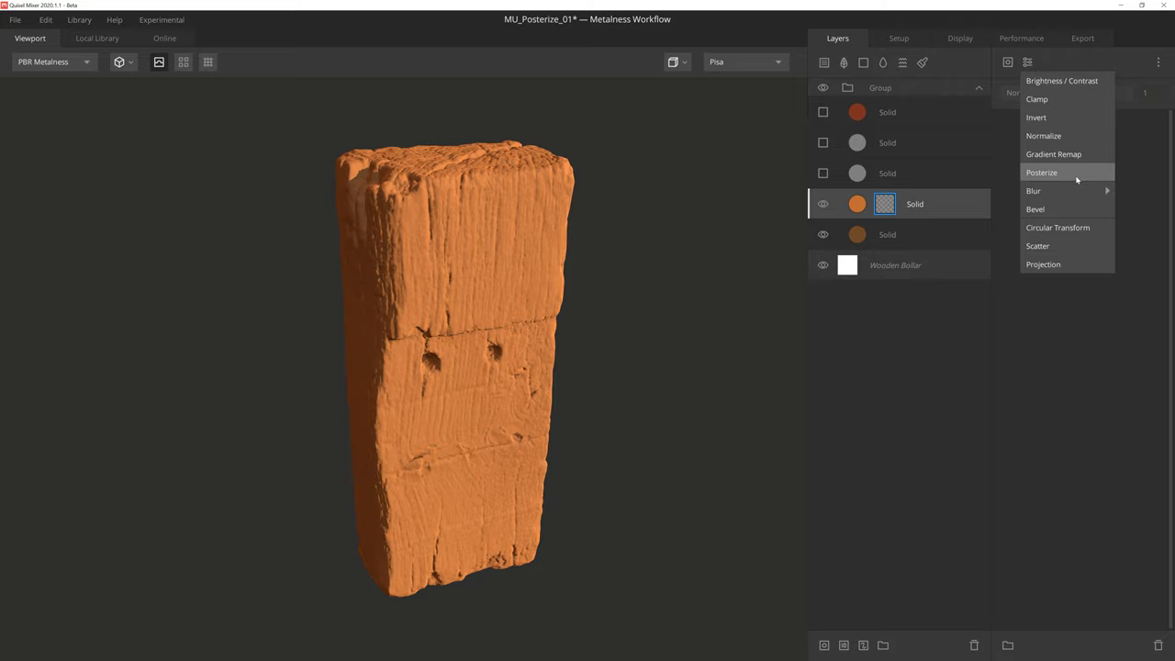
{"action": "left_click", "coordinate": [1154, 157]}
{"action": "left_click", "coordinate": [1008, 62]}
{"action": "mouse_move", "coordinate": [1053, 141]}
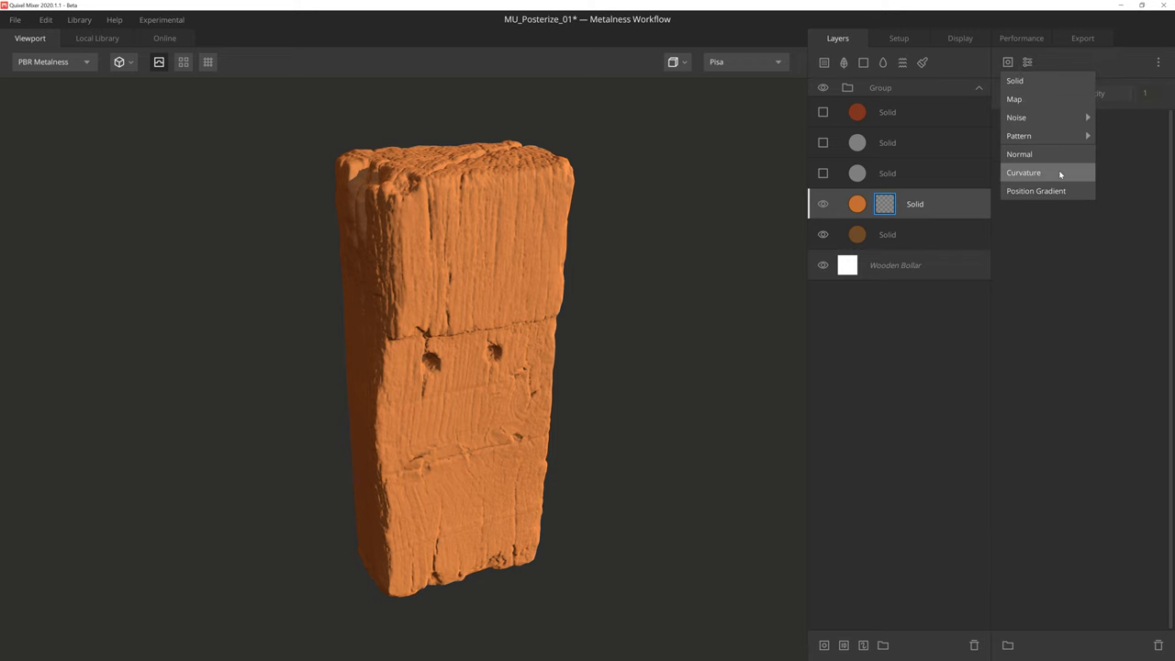
{"action": "left_click", "coordinate": [1055, 172]}
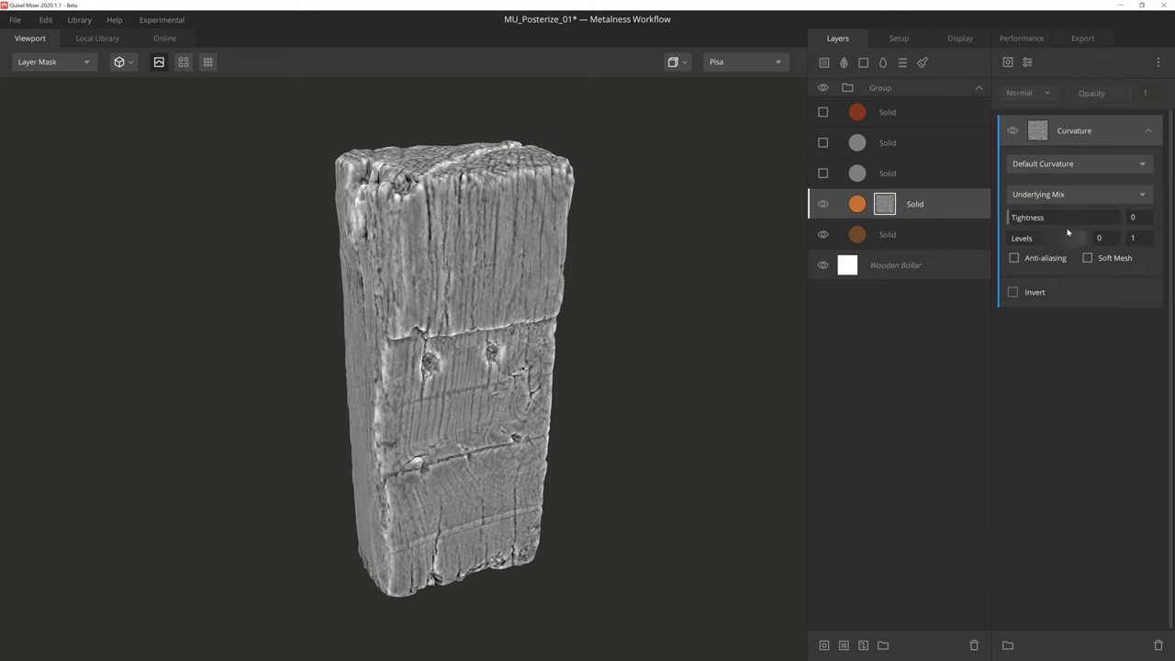
{"action": "left_click_drag", "start_coordinate": [1068, 238], "coordinate": [1081, 238]}
{"action": "left_click_drag", "start_coordinate": [1010, 241], "coordinate": [1021, 240]}
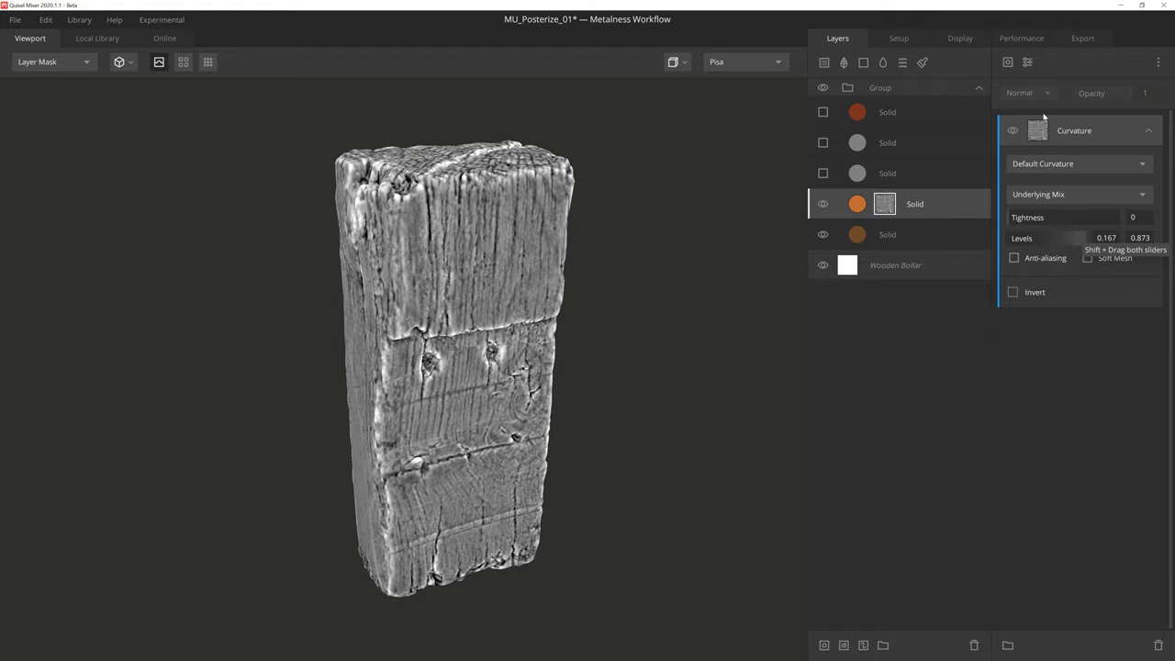
Posterize the orange layer's curvature mask into 4 steps
{"action": "left_click", "coordinate": [1027, 62]}
{"action": "left_click", "coordinate": [1075, 175]}
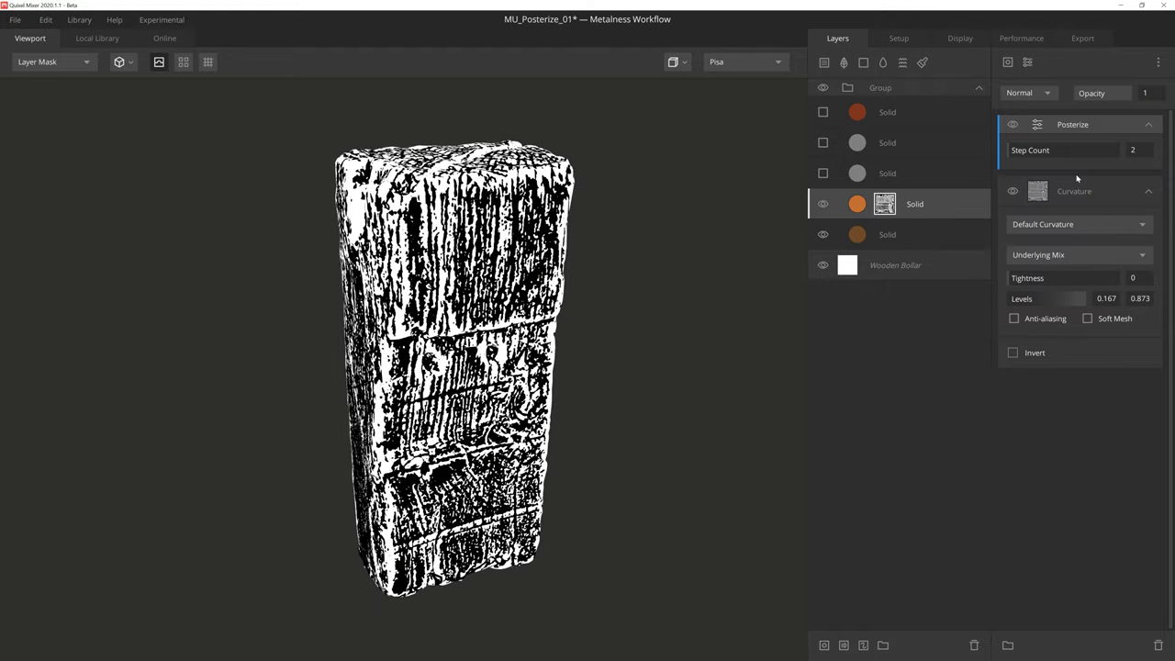
{"action": "left_click_drag", "start_coordinate": [770, 254], "coordinate": [762, 258]}
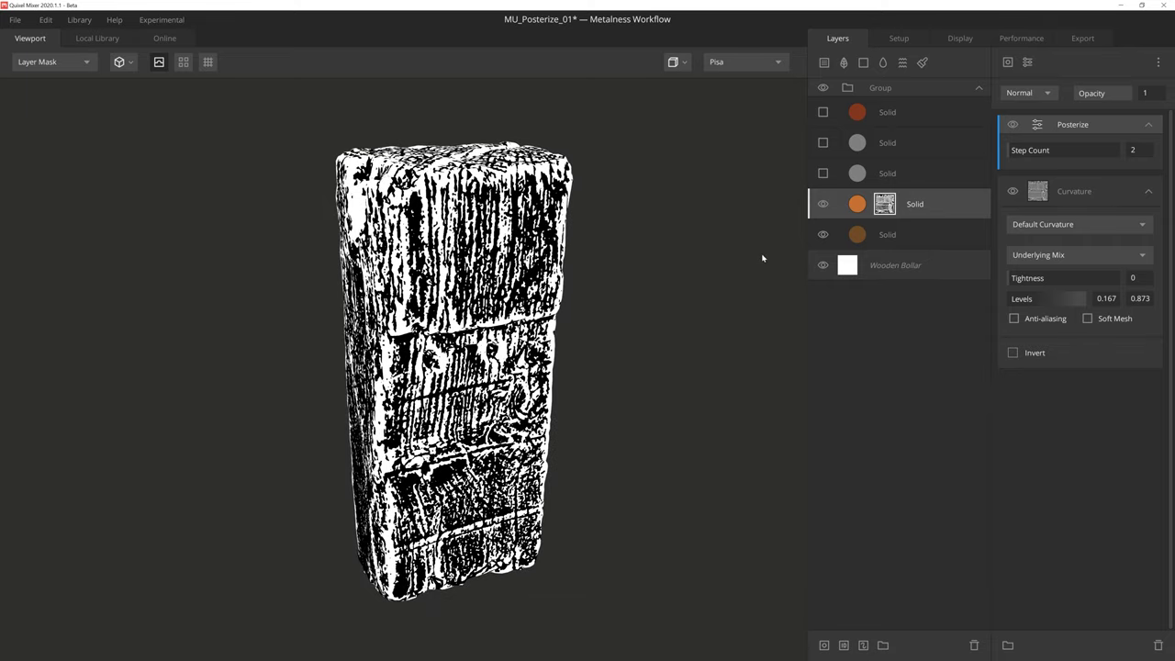
{"action": "left_click_drag", "start_coordinate": [1016, 154], "coordinate": [1035, 156]}
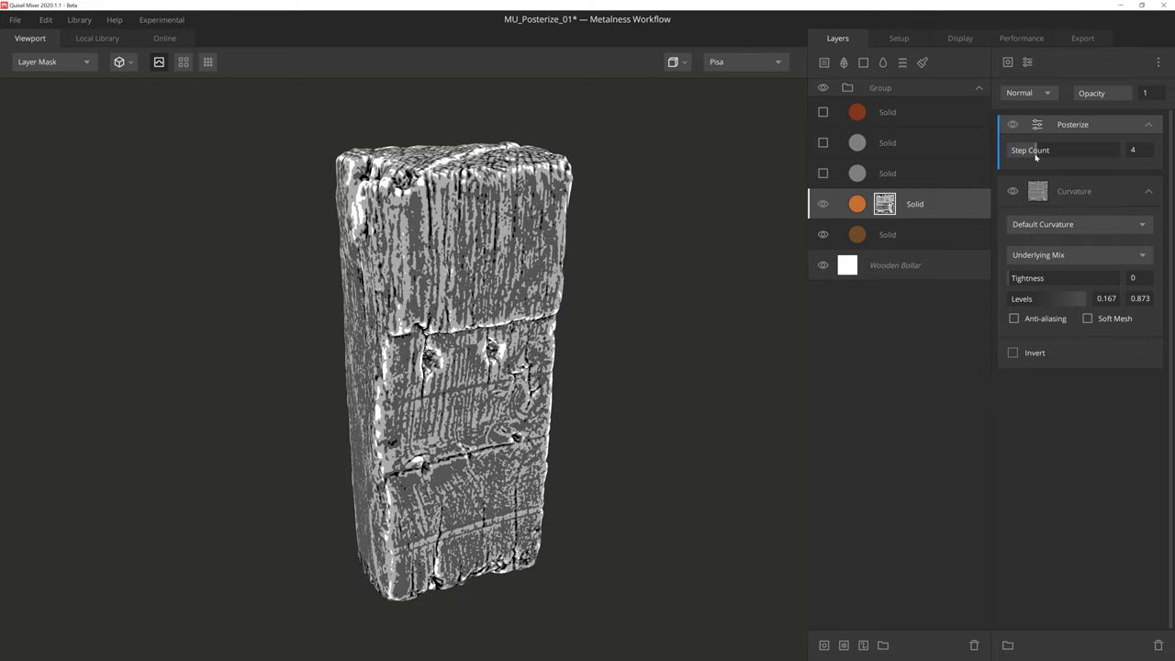
Add a Gaussian blur of strength 0.008 to the mask
{"action": "left_click", "coordinate": [1027, 61]}
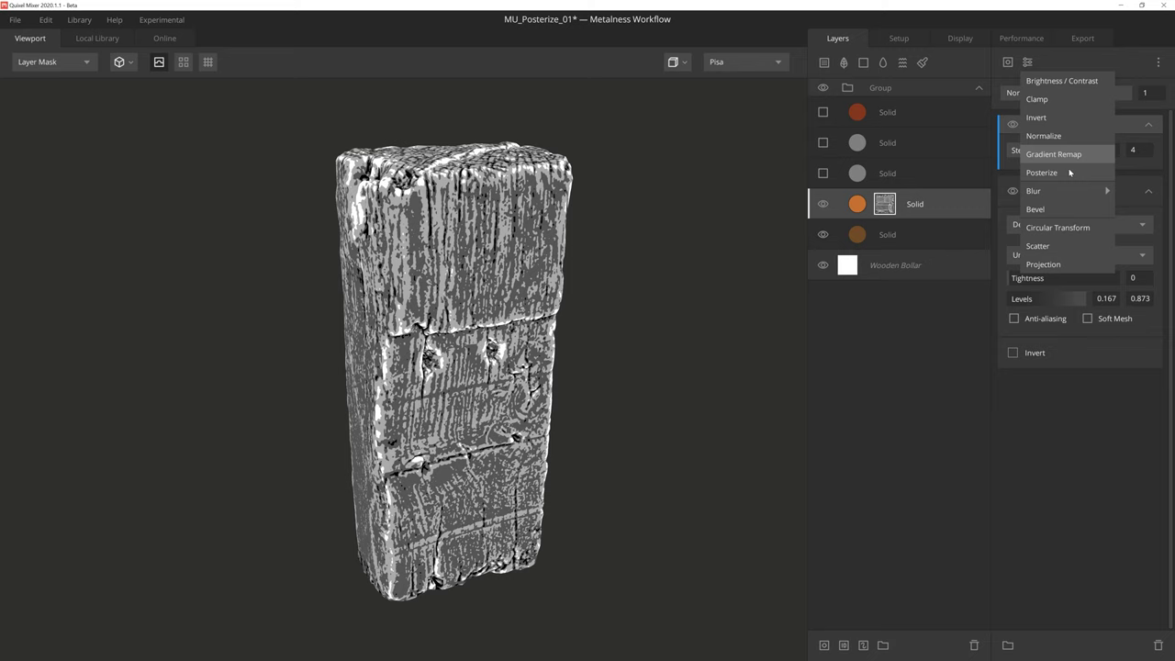
{"action": "left_click", "coordinate": [1102, 190]}
{"action": "left_click_drag", "start_coordinate": [1065, 174], "coordinate": [1010, 175]}
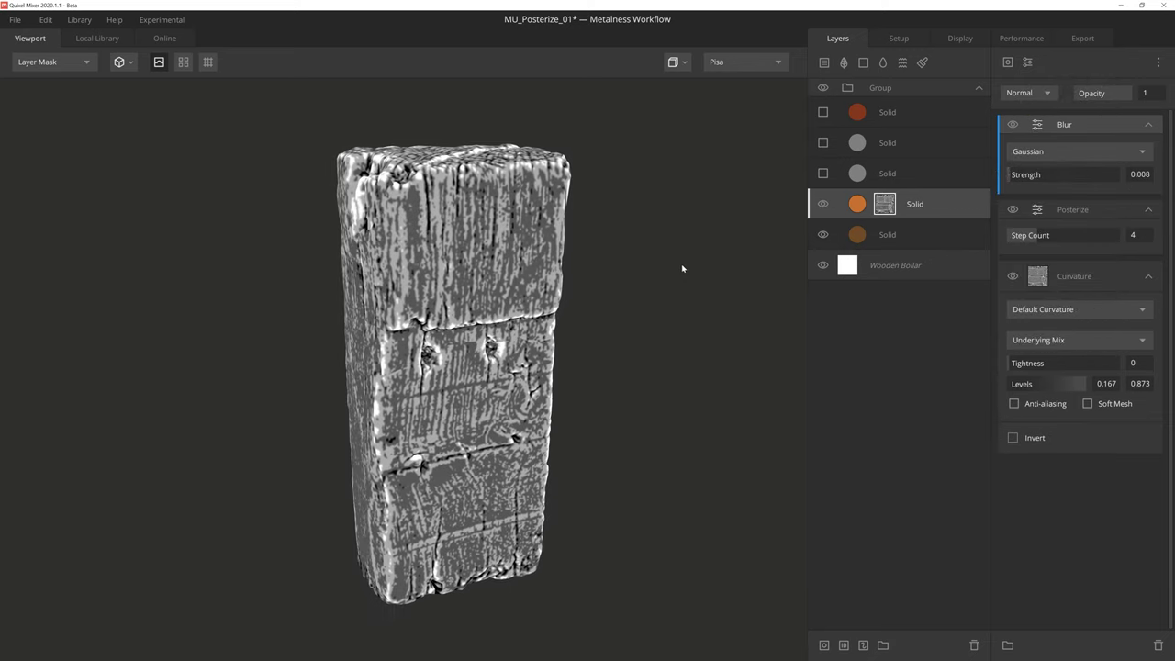
Add a Gradient Remap to the mask with range 0.135–0.889
{"action": "left_click", "coordinate": [1027, 62]}
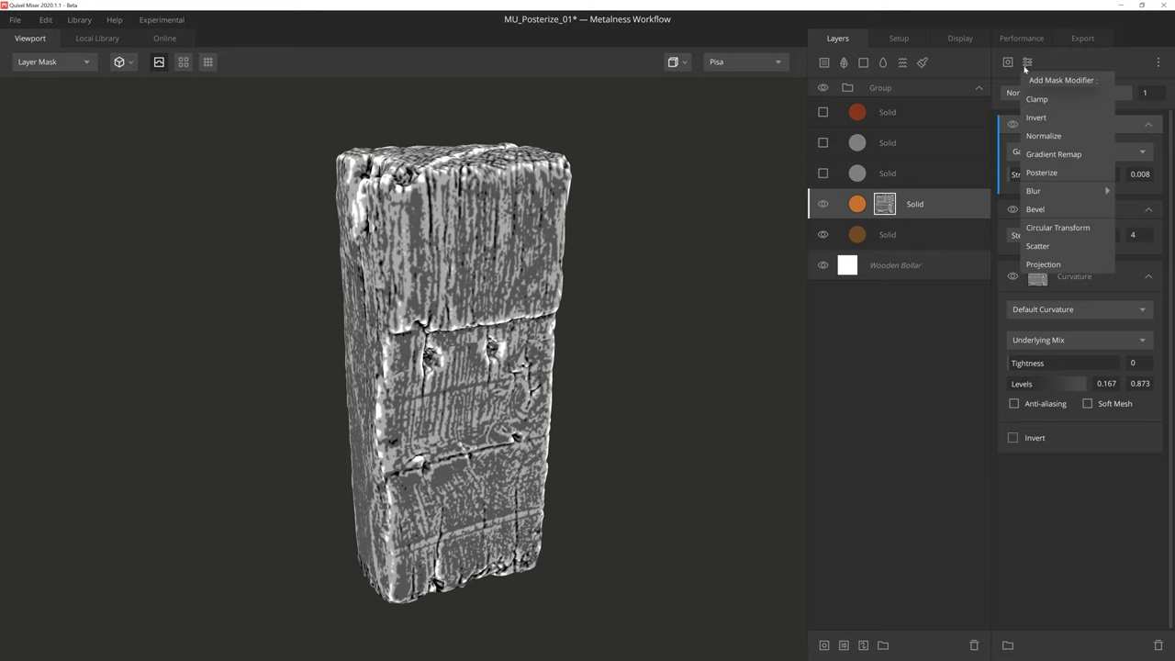
{"action": "left_click", "coordinate": [1037, 116]}
{"action": "left_click_drag", "start_coordinate": [1078, 150], "coordinate": [1076, 150]}
{"action": "left_click_drag", "start_coordinate": [1011, 150], "coordinate": [1023, 151]}
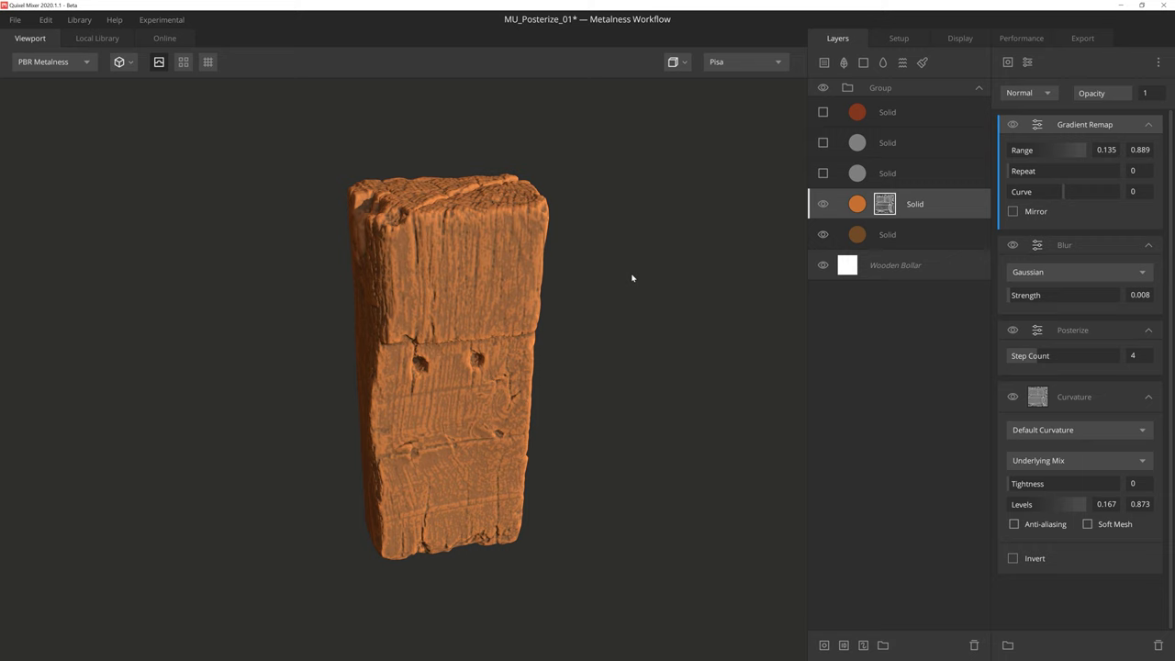
Show the grey Solid layer with Add albedo blend at 0.206 opacity and add a mask
{"action": "left_click", "coordinate": [824, 174]}
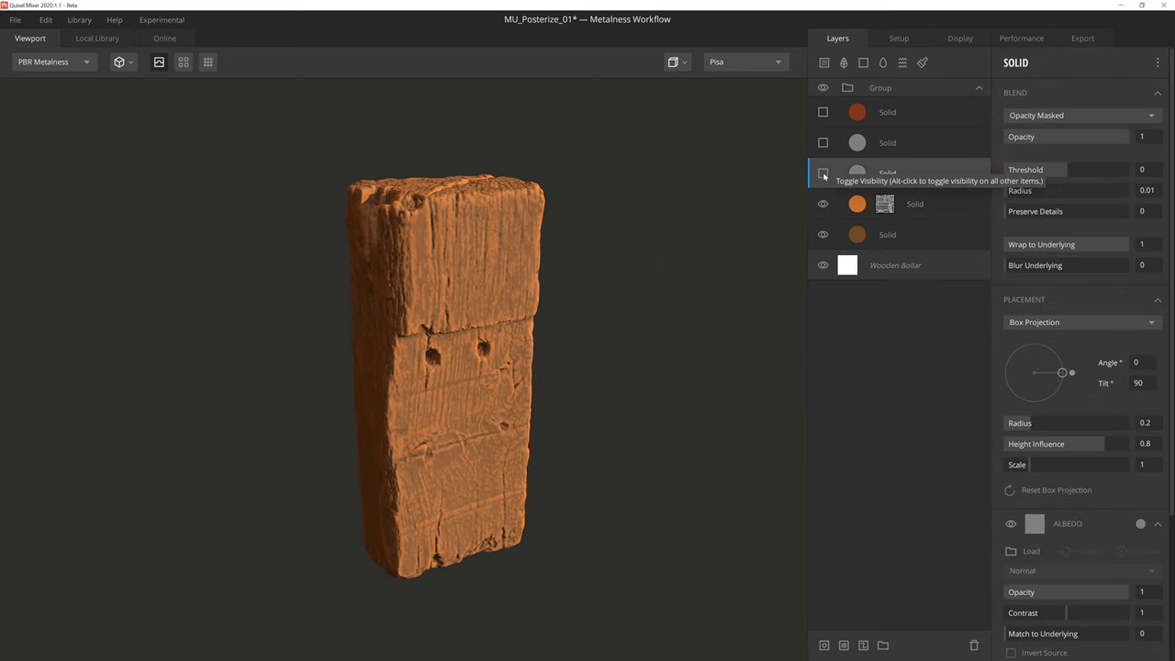
{"action": "left_click", "coordinate": [823, 175]}
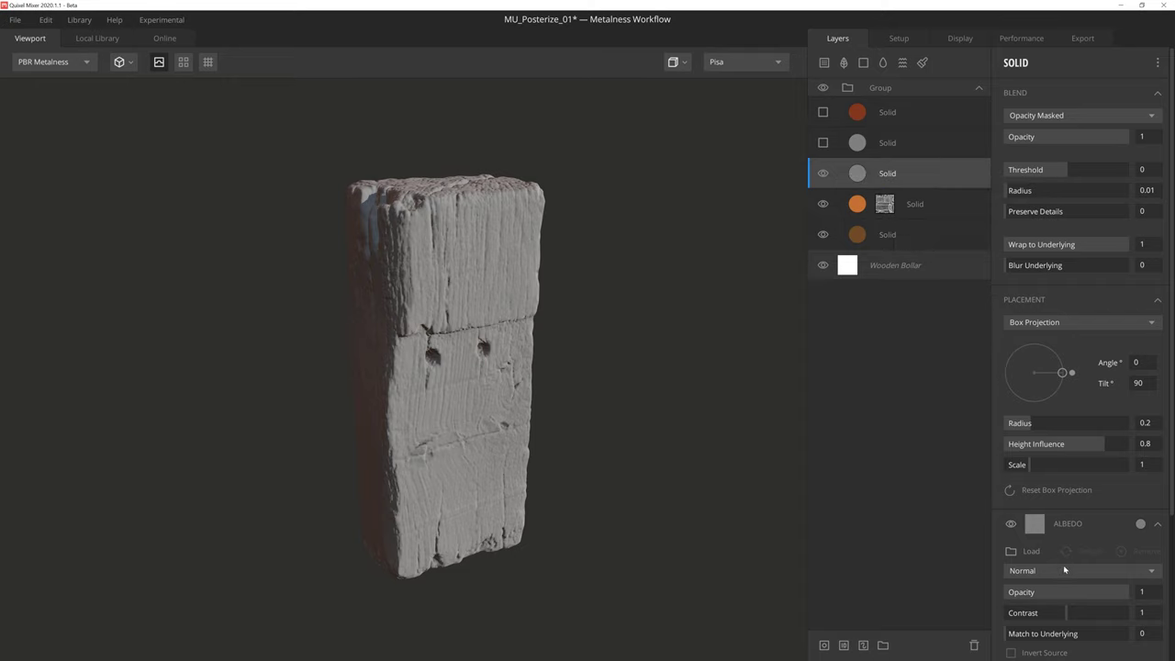
{"action": "left_click", "coordinate": [1033, 570]}
{"action": "left_click", "coordinate": [1039, 407]}
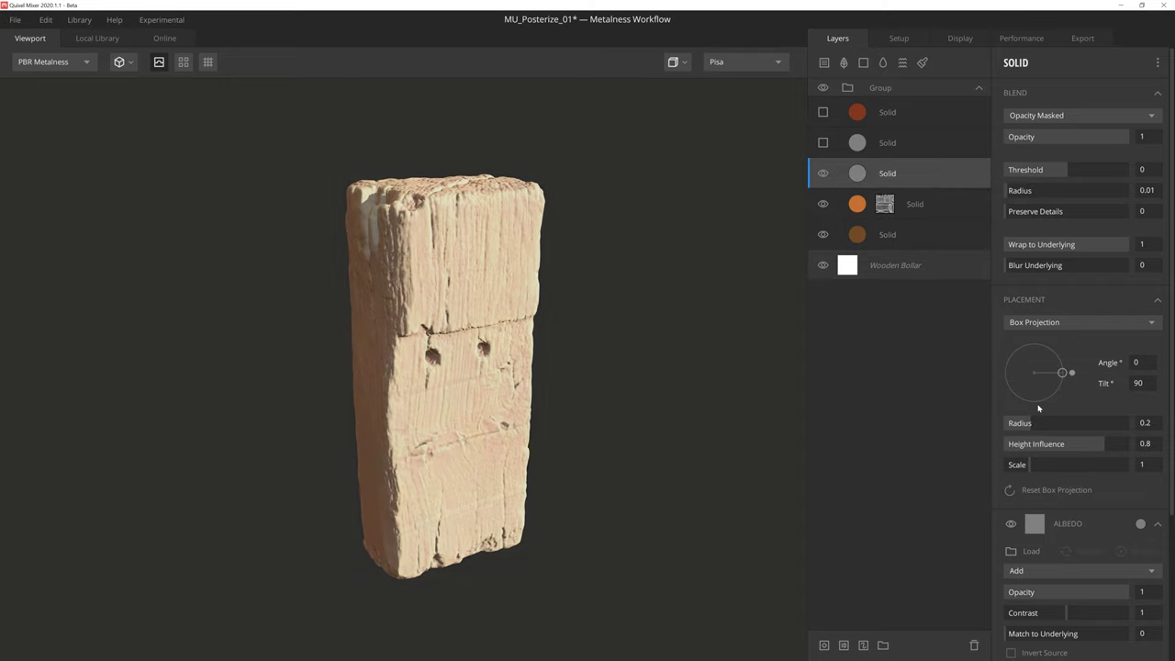
{"action": "left_click_drag", "start_coordinate": [1129, 145], "coordinate": [1031, 136]}
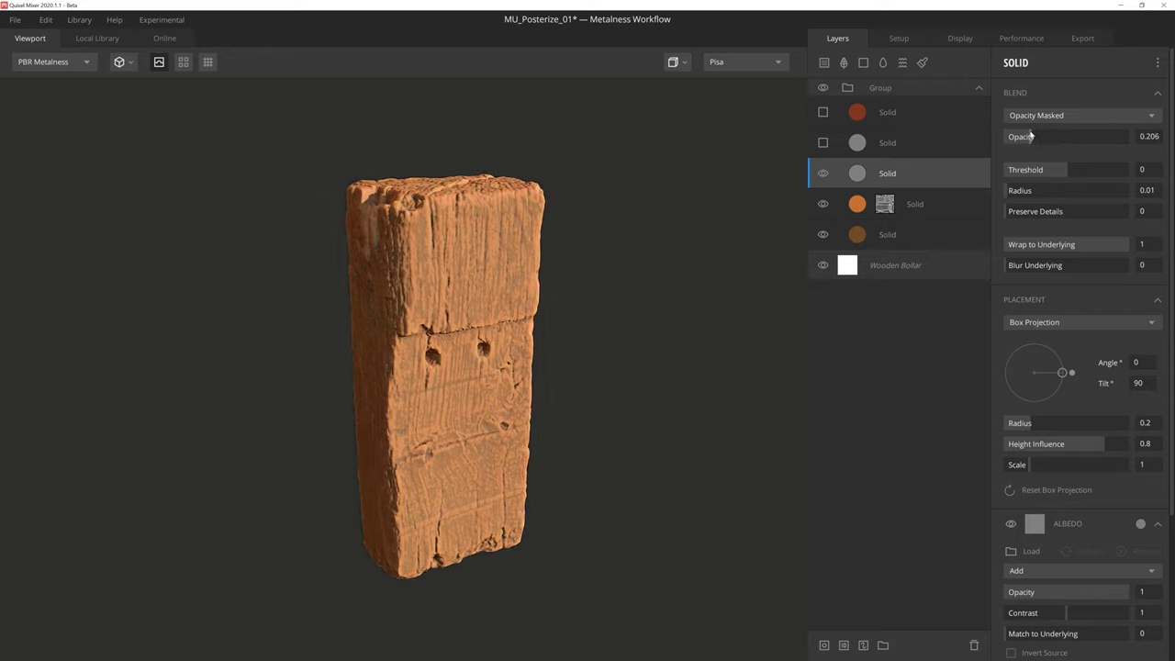
{"action": "left_click", "coordinate": [823, 645]}
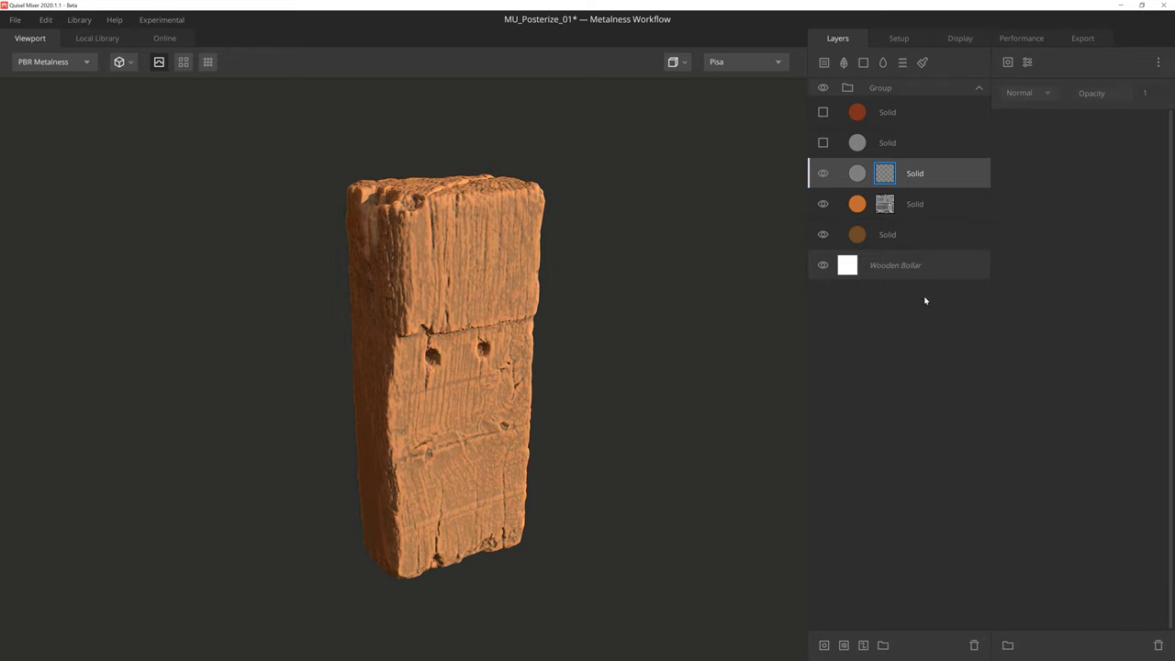
Add an Edges Only Curvature mask component with Levels lowered to 0–0.373
{"action": "left_click", "coordinate": [1008, 63]}
{"action": "left_click", "coordinate": [1054, 173]}
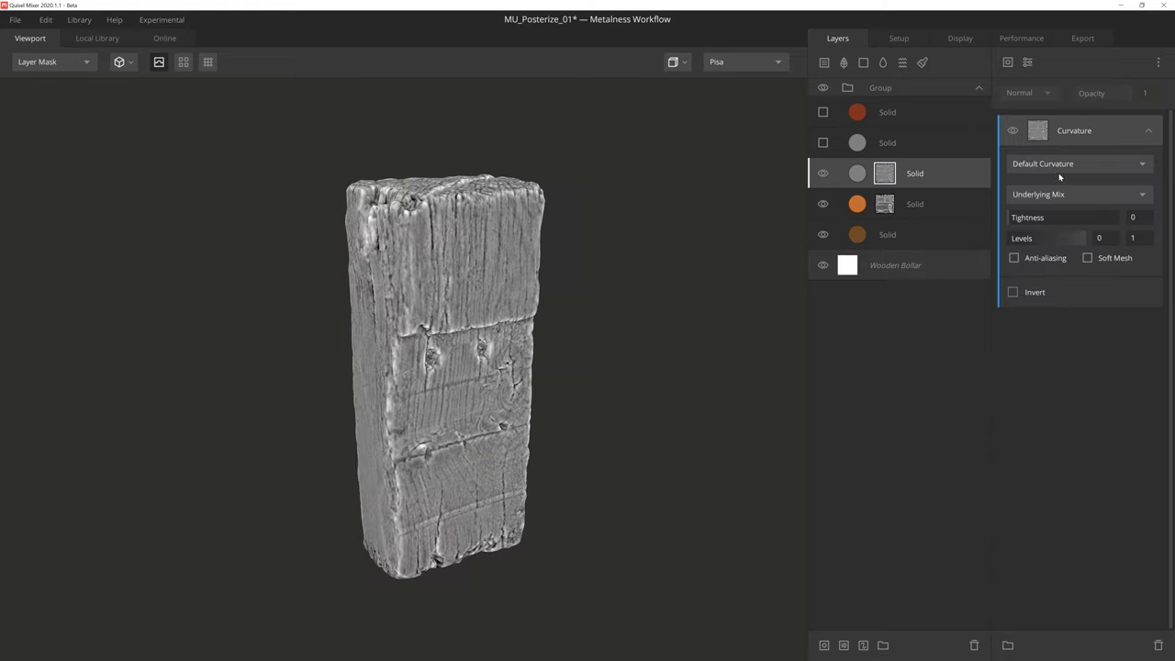
{"action": "left_click", "coordinate": [1113, 163]}
{"action": "left_click", "coordinate": [1081, 200]}
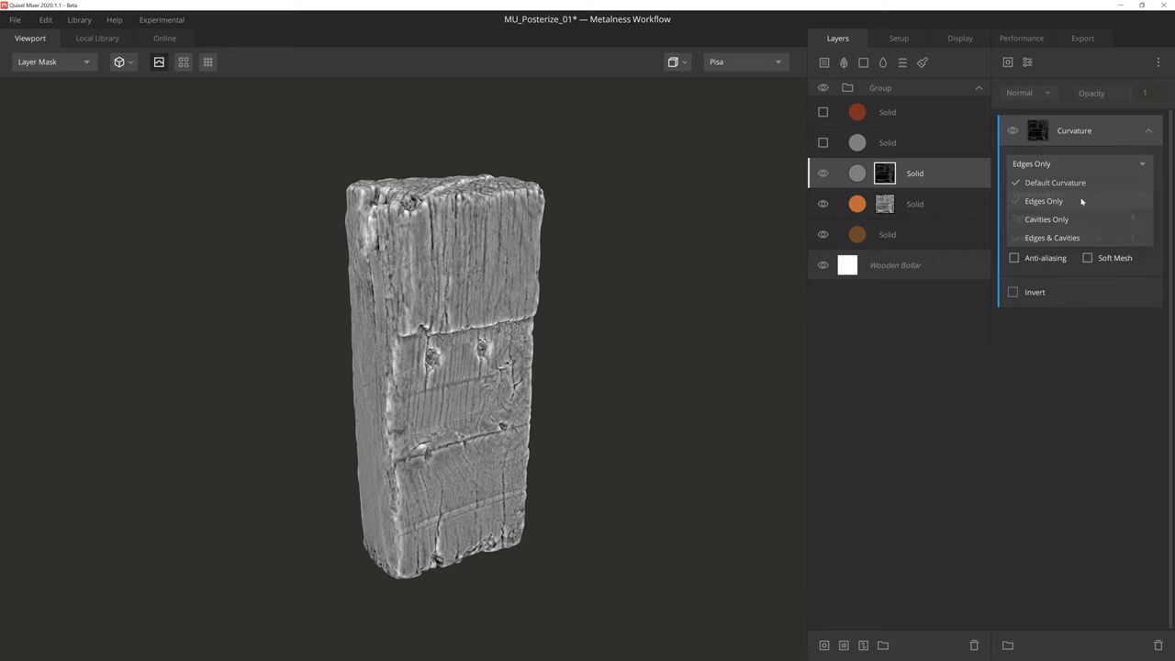
{"action": "left_click_drag", "start_coordinate": [1084, 237], "coordinate": [1039, 238]}
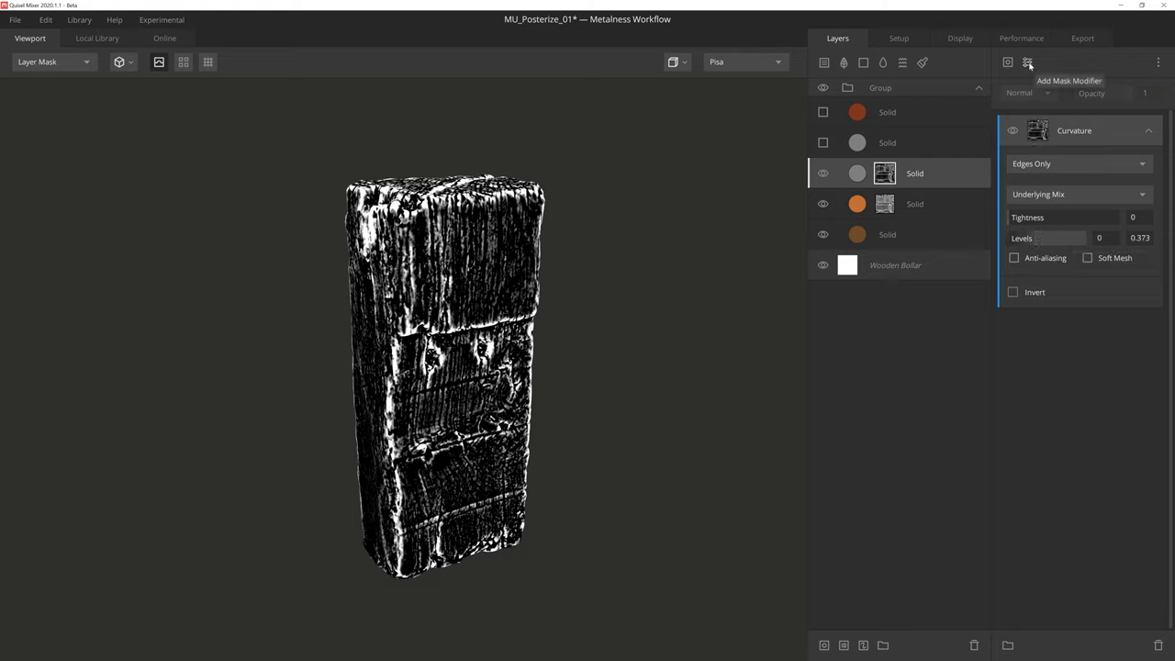
Add a 2-step Posterize and a 0.006 Gaussian Blur to the edge mask
{"action": "left_click", "coordinate": [1028, 63]}
{"action": "left_click", "coordinate": [1070, 173]}
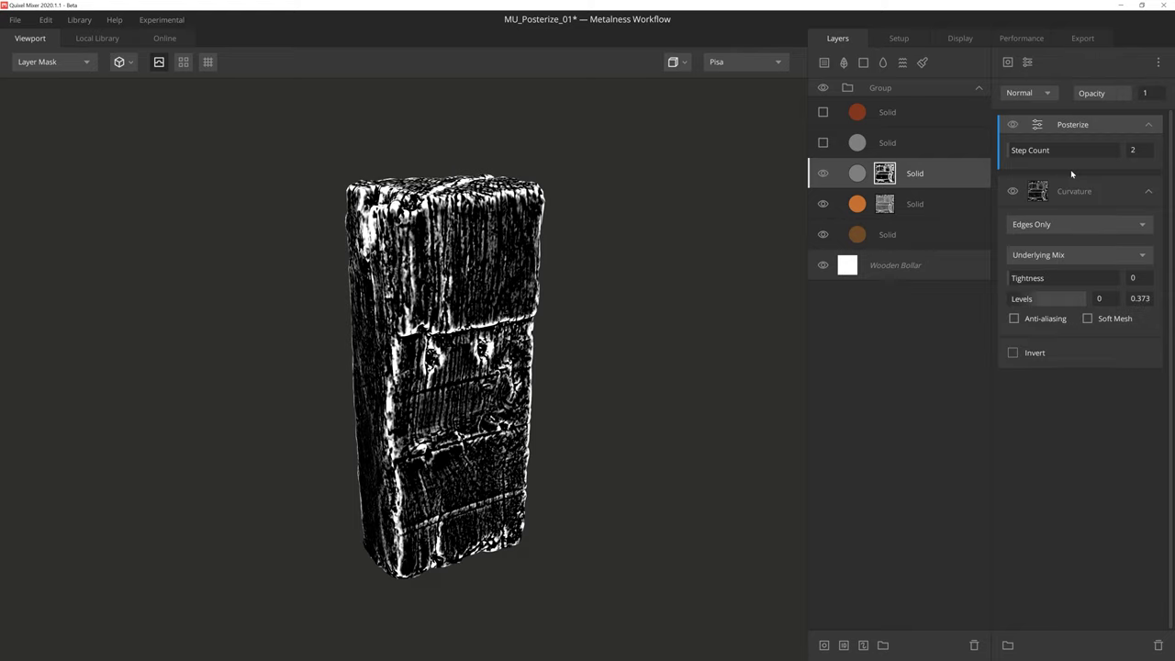
{"action": "left_click_drag", "start_coordinate": [608, 270], "coordinate": [486, 301]}
{"action": "left_click", "coordinate": [1027, 61]}
{"action": "left_click", "coordinate": [1096, 187]}
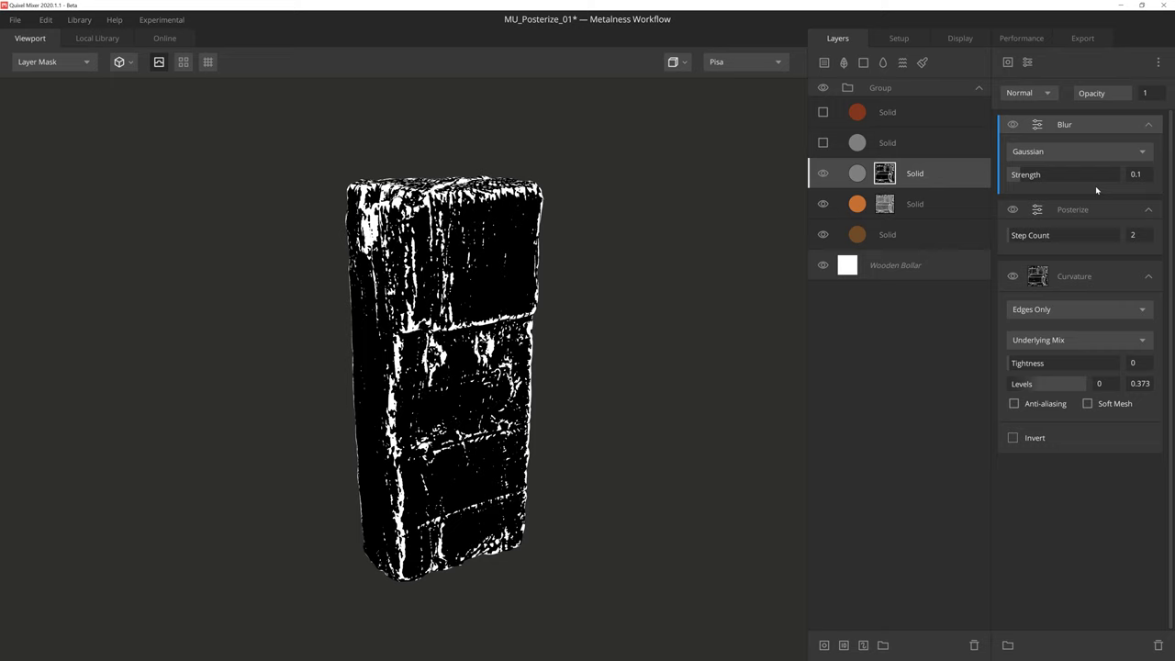
{"action": "left_click_drag", "start_coordinate": [1009, 174], "coordinate": [666, 281]}
Show the second grey Solid layer with Multiply albedo at 0.522 opacity and add a mask
{"action": "left_click", "coordinate": [824, 145]}
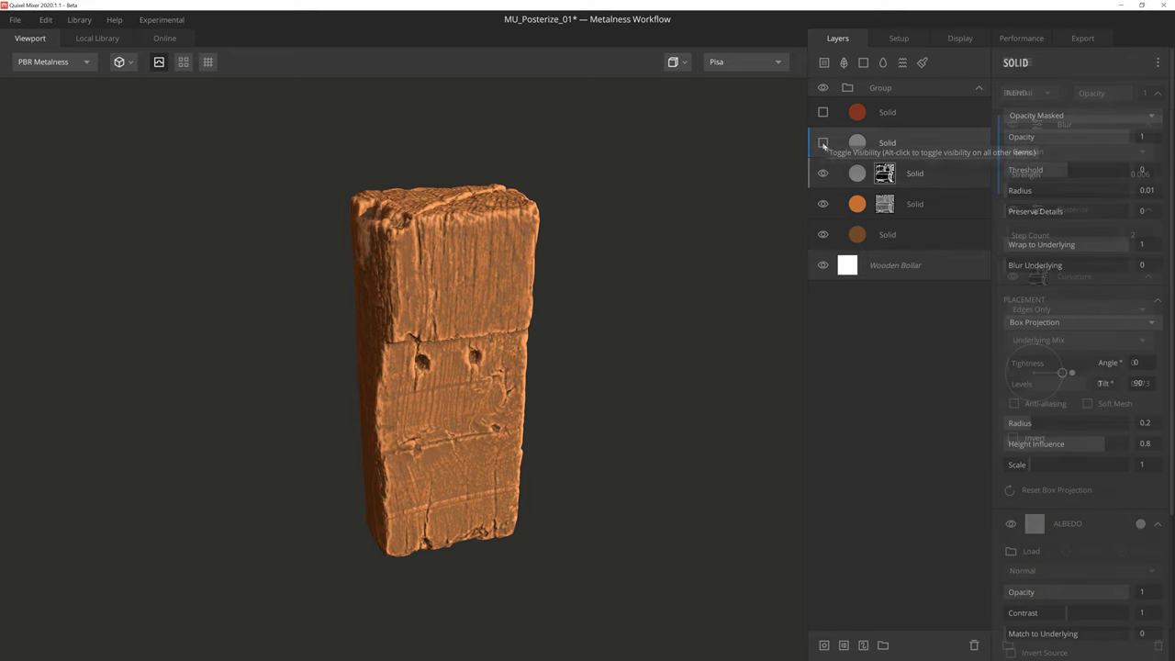
{"action": "left_click", "coordinate": [823, 145]}
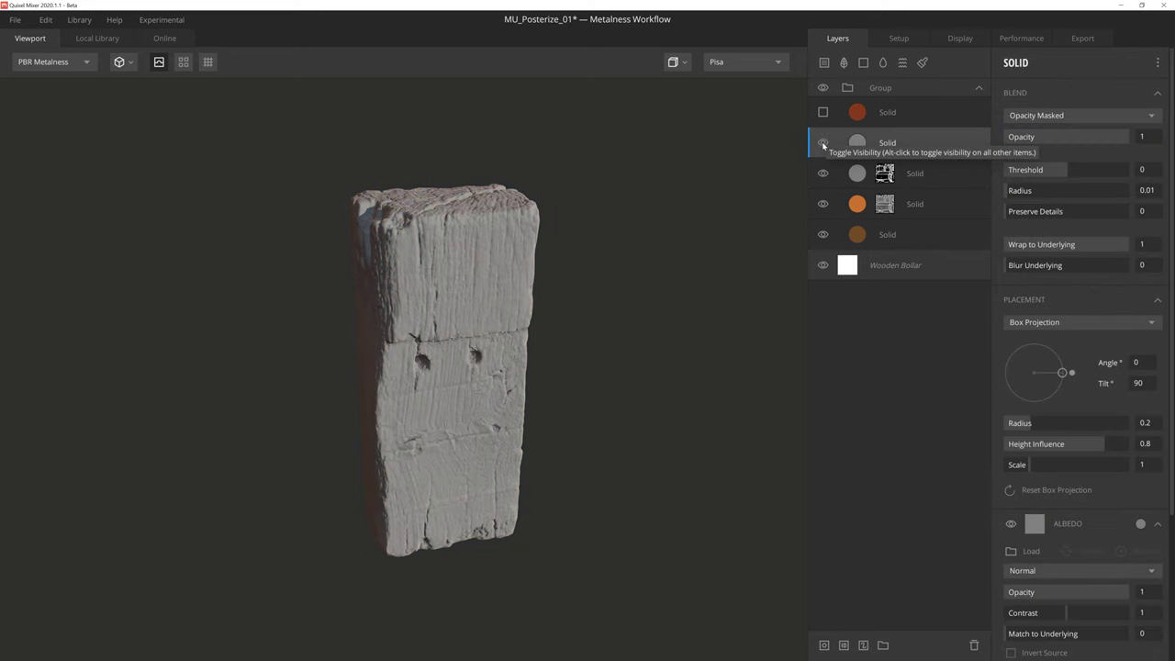
{"action": "left_click", "coordinate": [1112, 575]}
{"action": "left_click", "coordinate": [1083, 445]}
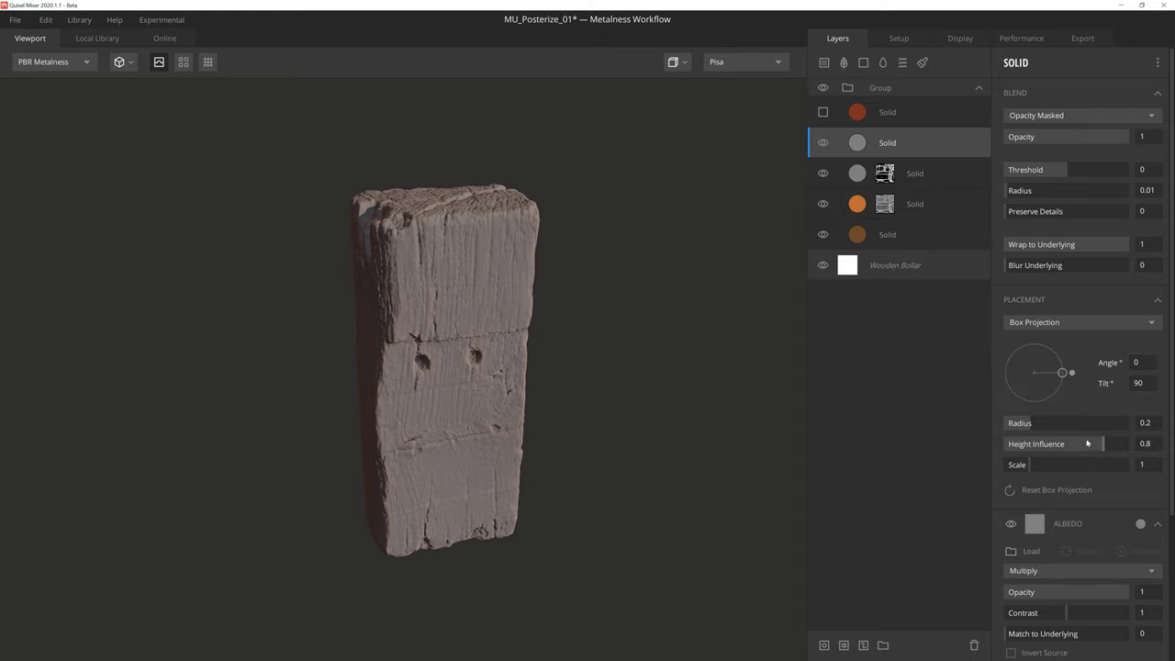
{"action": "left_click_drag", "start_coordinate": [1132, 137], "coordinate": [1069, 141]}
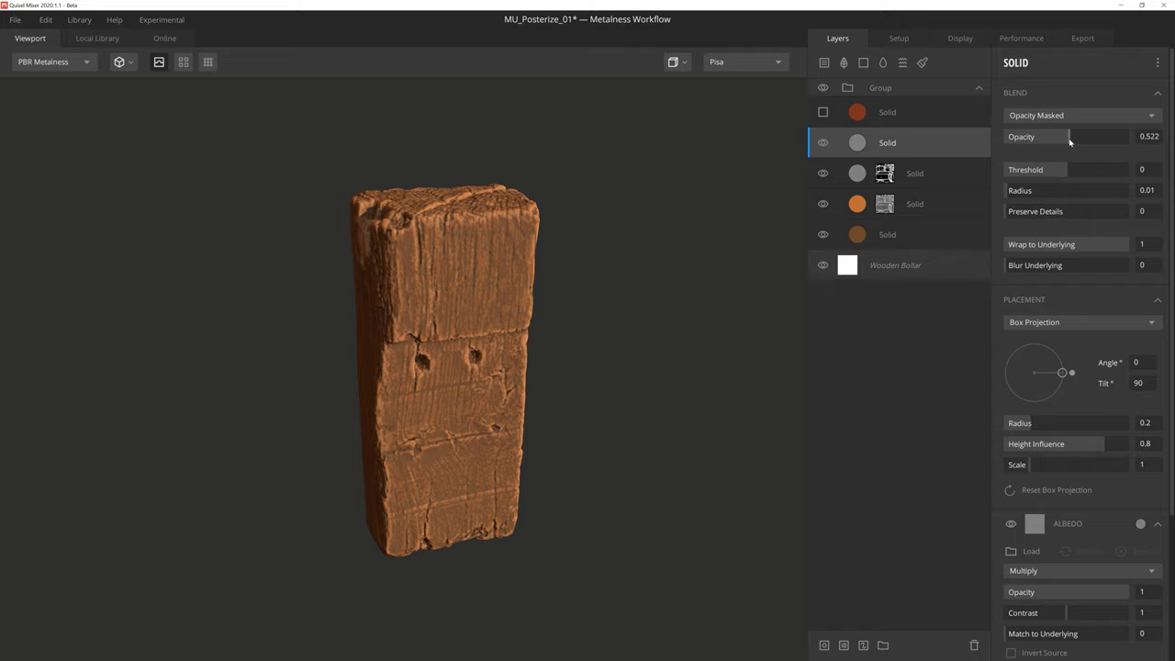
{"action": "left_click", "coordinate": [823, 645]}
Add a Cavities Only Curvature mask component with Levels set to 0.421
{"action": "left_click", "coordinate": [1008, 61]}
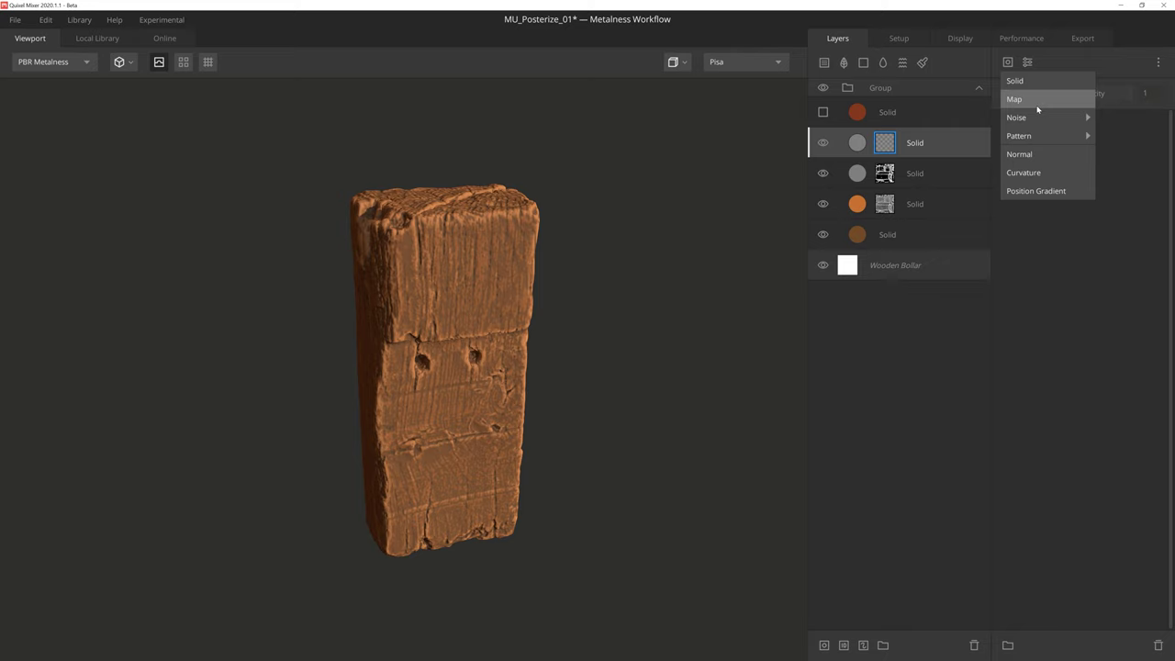
{"action": "left_click", "coordinate": [1037, 172]}
{"action": "left_click", "coordinate": [1104, 165]}
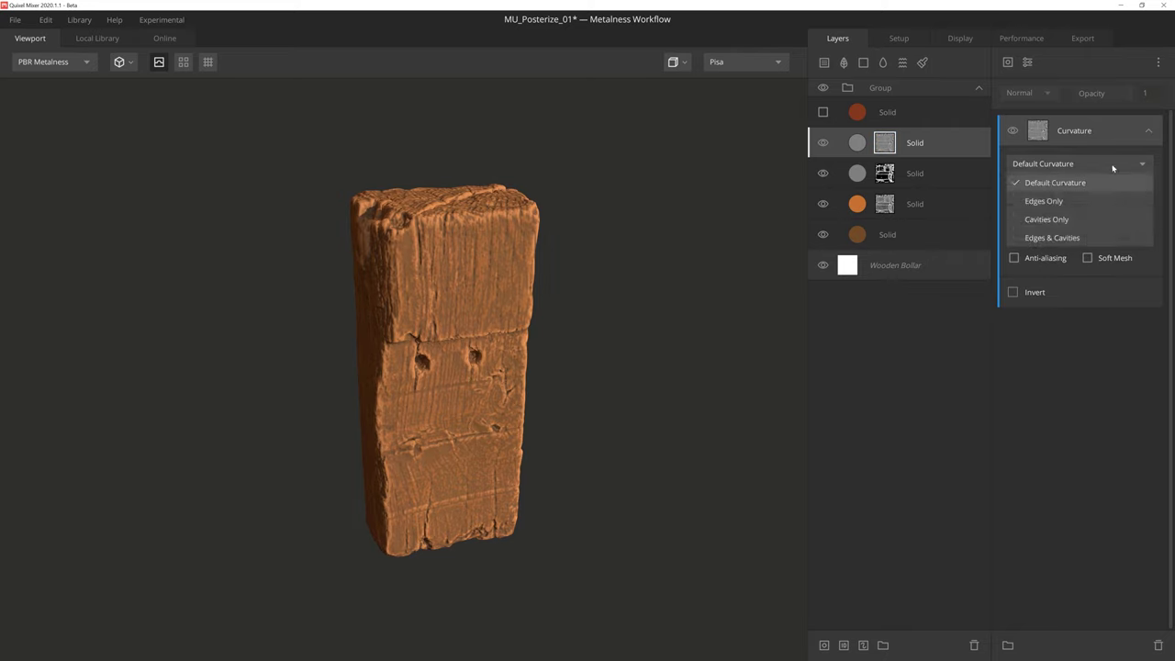
{"action": "left_click", "coordinate": [1092, 220]}
{"action": "left_click_drag", "start_coordinate": [1088, 238], "coordinate": [1044, 237]}
Posterize the cavity mask into 3 steps
{"action": "left_click", "coordinate": [1027, 61]}
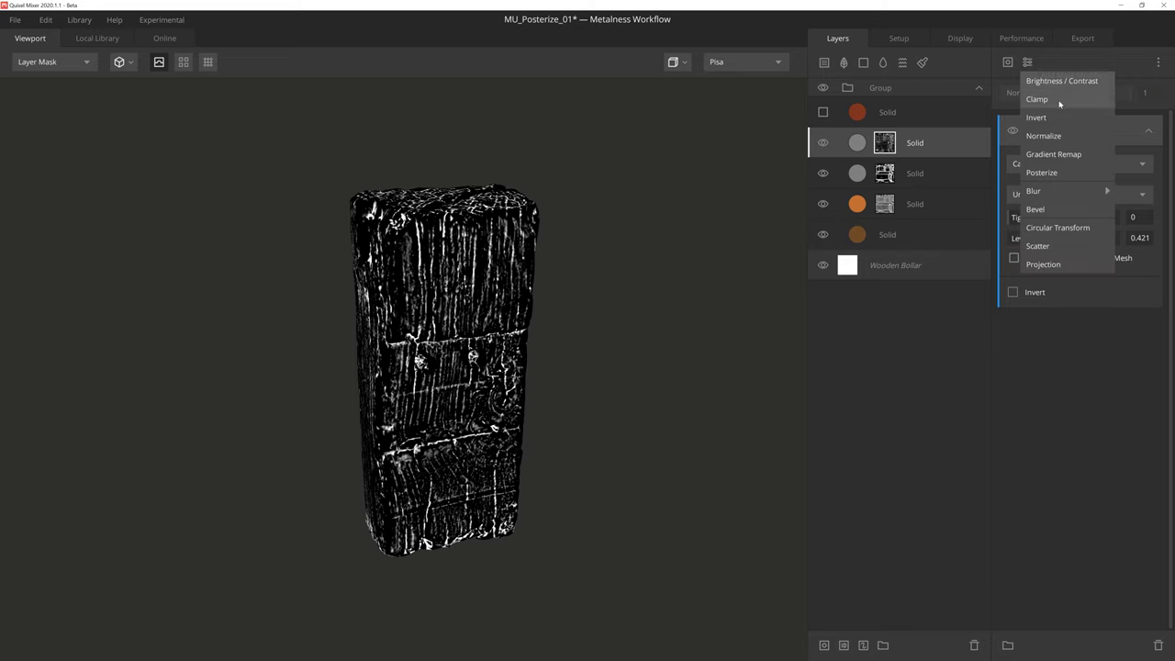
{"action": "left_click", "coordinate": [1041, 172]}
{"action": "left_click", "coordinate": [1017, 156]}
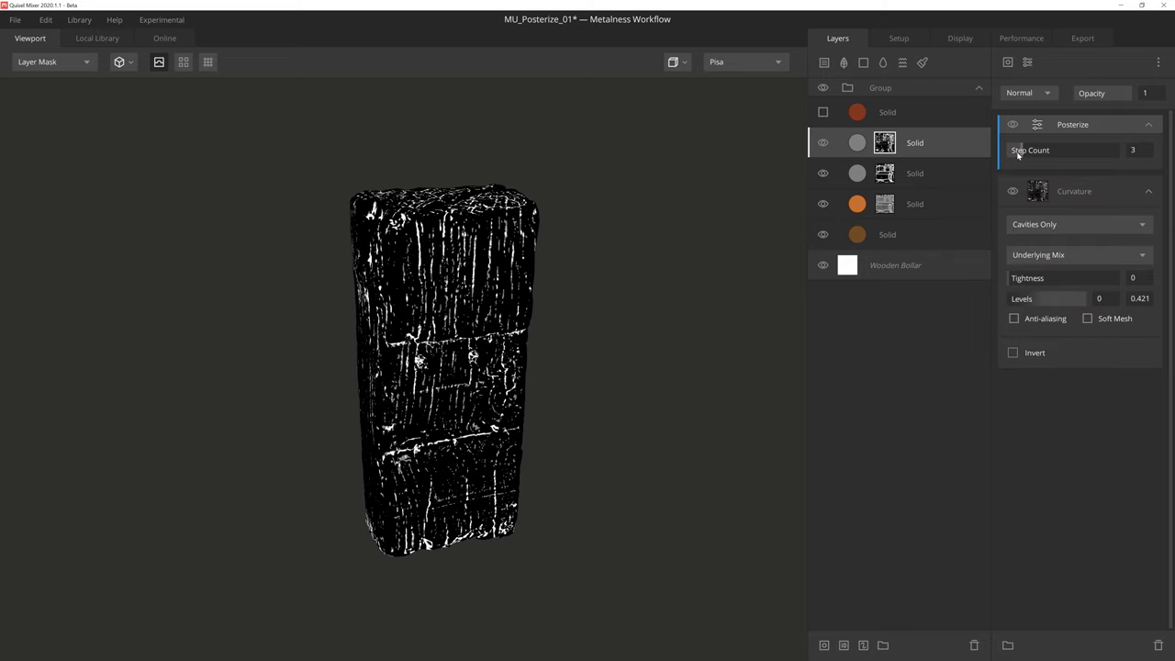
{"action": "left_click_drag", "start_coordinate": [619, 317], "coordinate": [554, 289]}
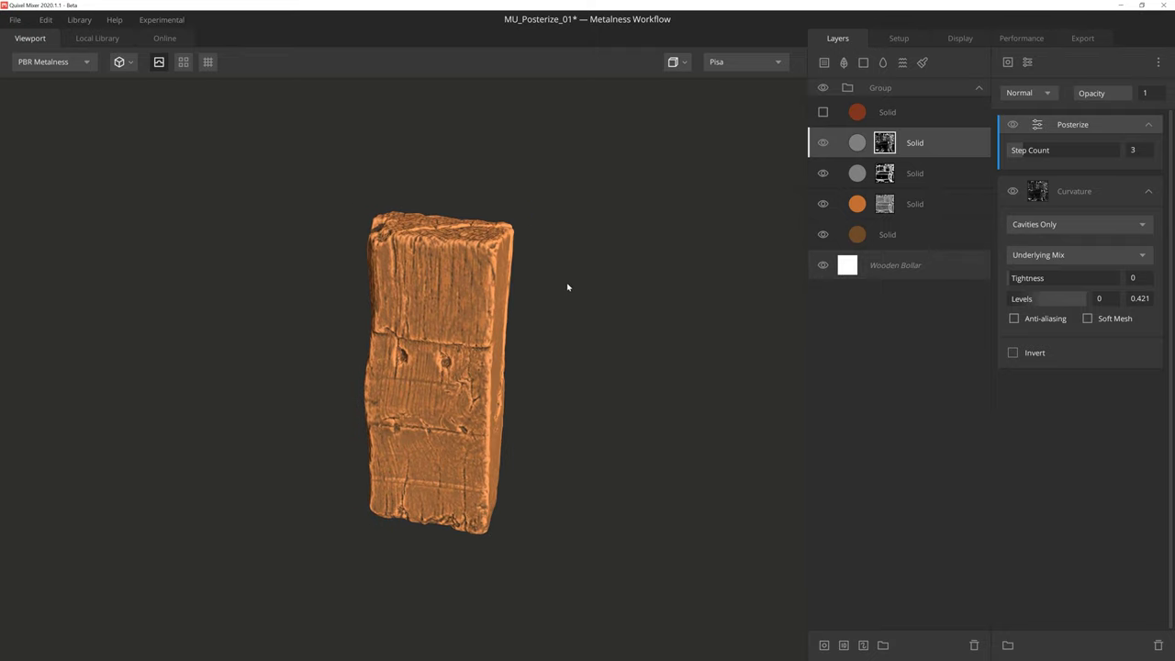
Show the red top Solid layer with Multiply albedo at 0.624 opacity and add a mask
{"action": "left_click", "coordinate": [822, 112]}
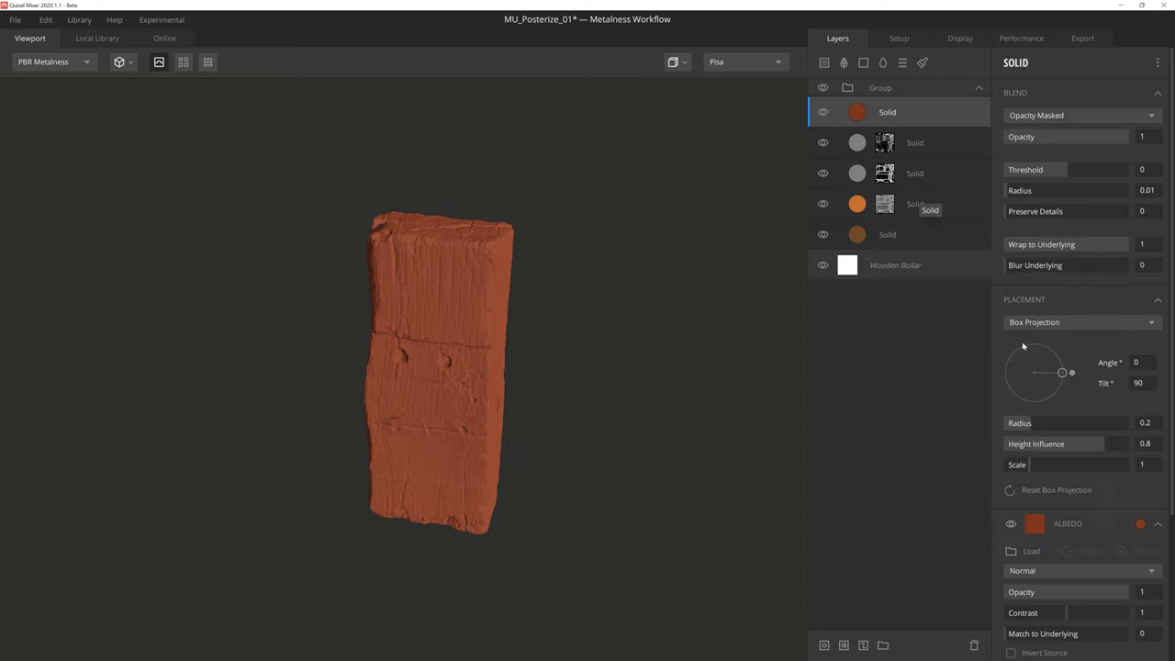
{"action": "left_click", "coordinate": [1068, 569]}
{"action": "left_click", "coordinate": [1052, 446]}
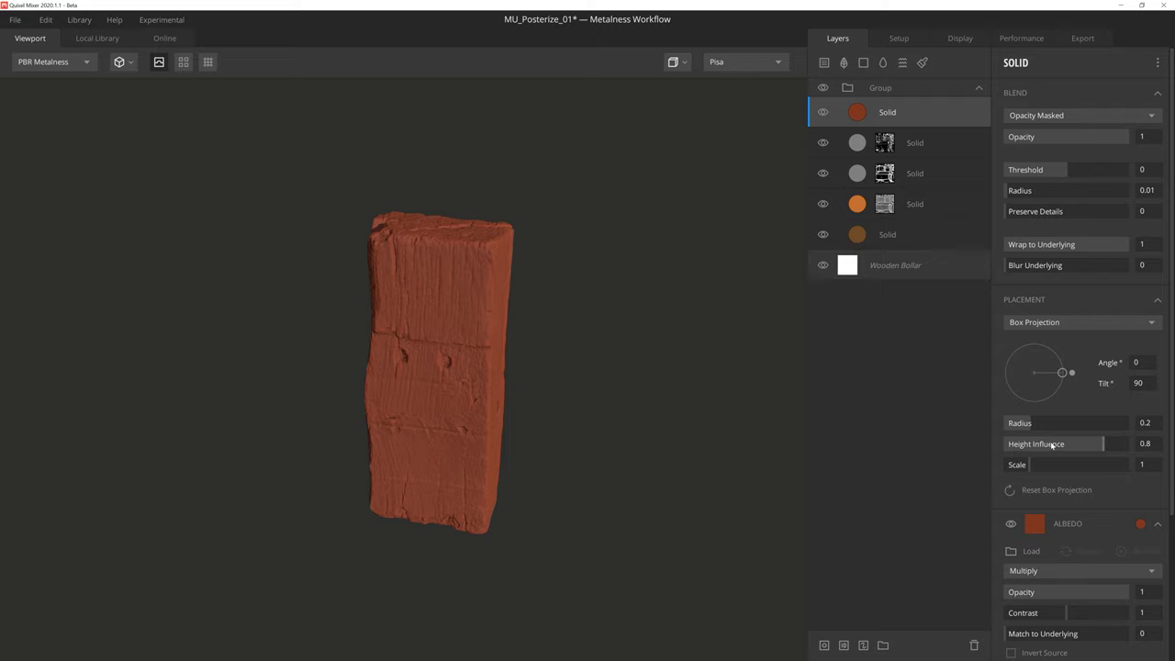
{"action": "left_click_drag", "start_coordinate": [1123, 137], "coordinate": [1083, 140]}
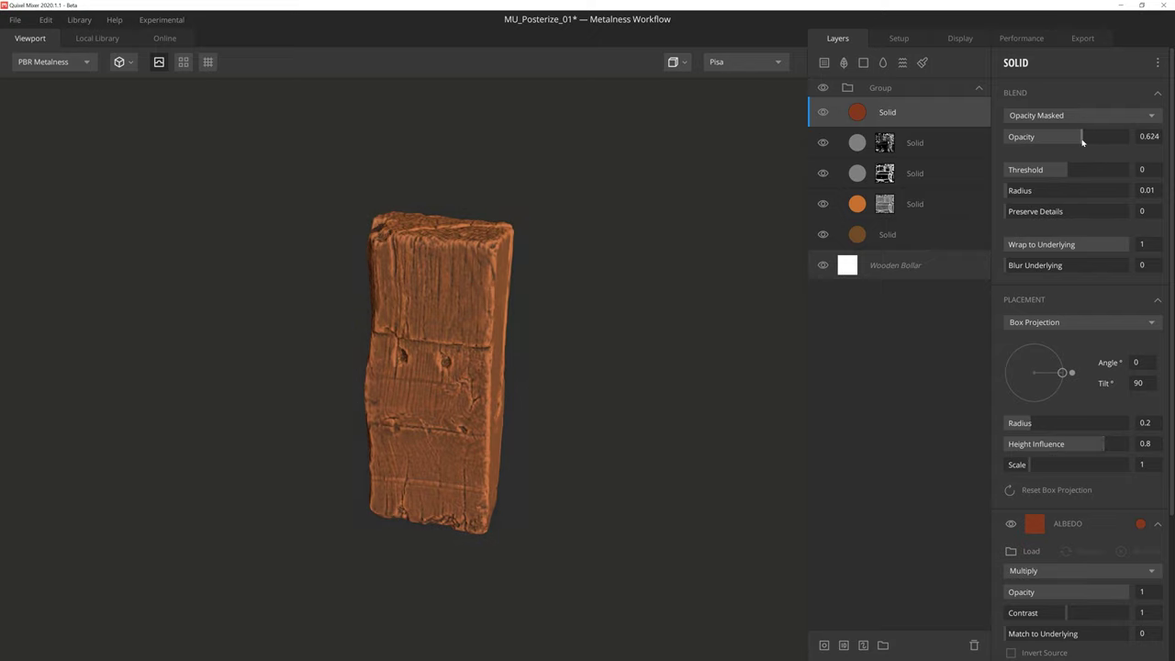
{"action": "left_click", "coordinate": [823, 644]}
Add a Position Gradient component to the red layer's mask with Range 0.544
{"action": "left_click", "coordinate": [1008, 61]}
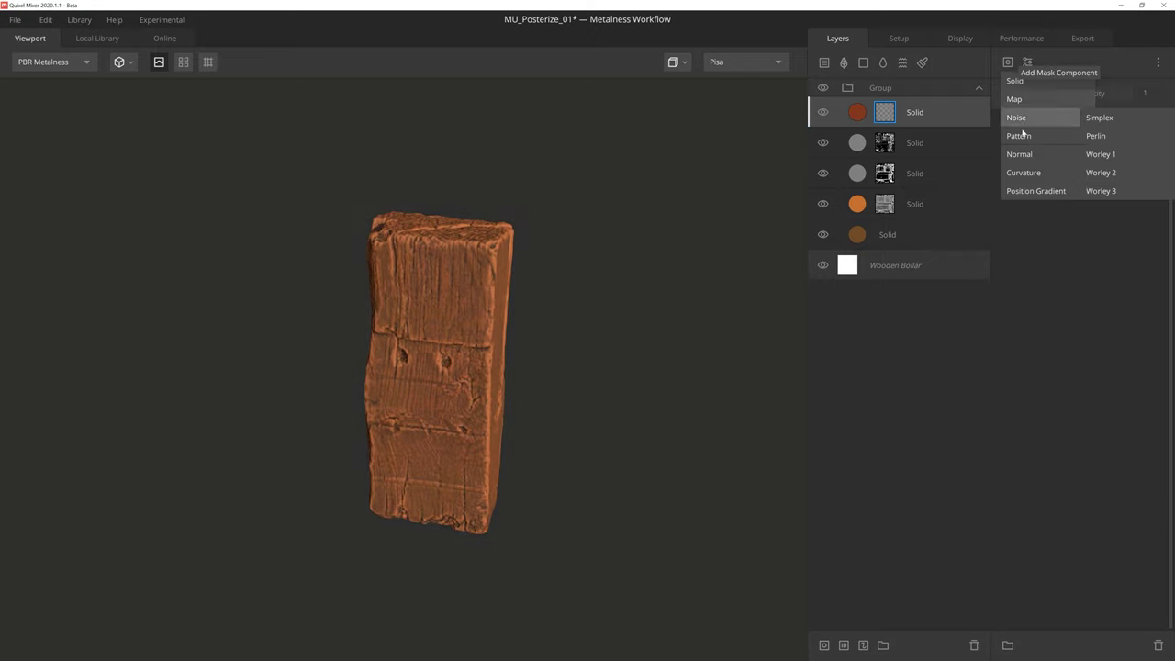
{"action": "left_click", "coordinate": [1036, 191]}
{"action": "left_click_drag", "start_coordinate": [1075, 268], "coordinate": [1051, 268]}
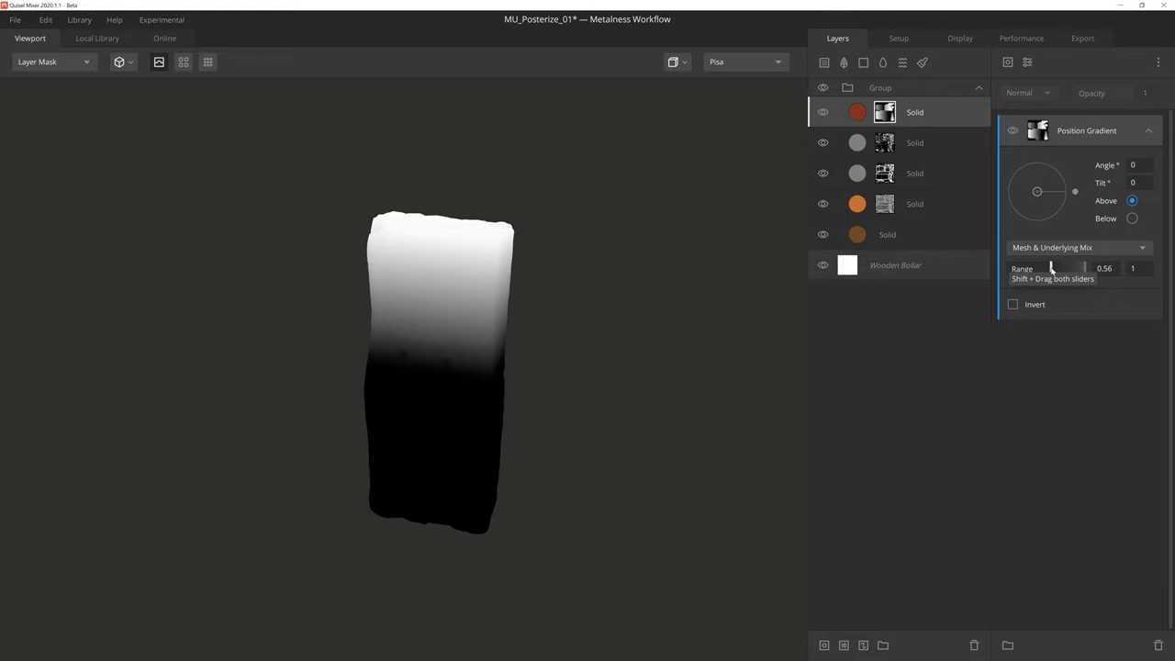
Duplicate the gradient, set the copy to Below, and blend the two with Add
{"action": "right_click", "coordinate": [1037, 130]}
{"action": "left_click", "coordinate": [1033, 149]}
{"action": "left_click", "coordinate": [1132, 218]}
{"action": "left_click", "coordinate": [1028, 93]}
{"action": "left_click", "coordinate": [1019, 165]}
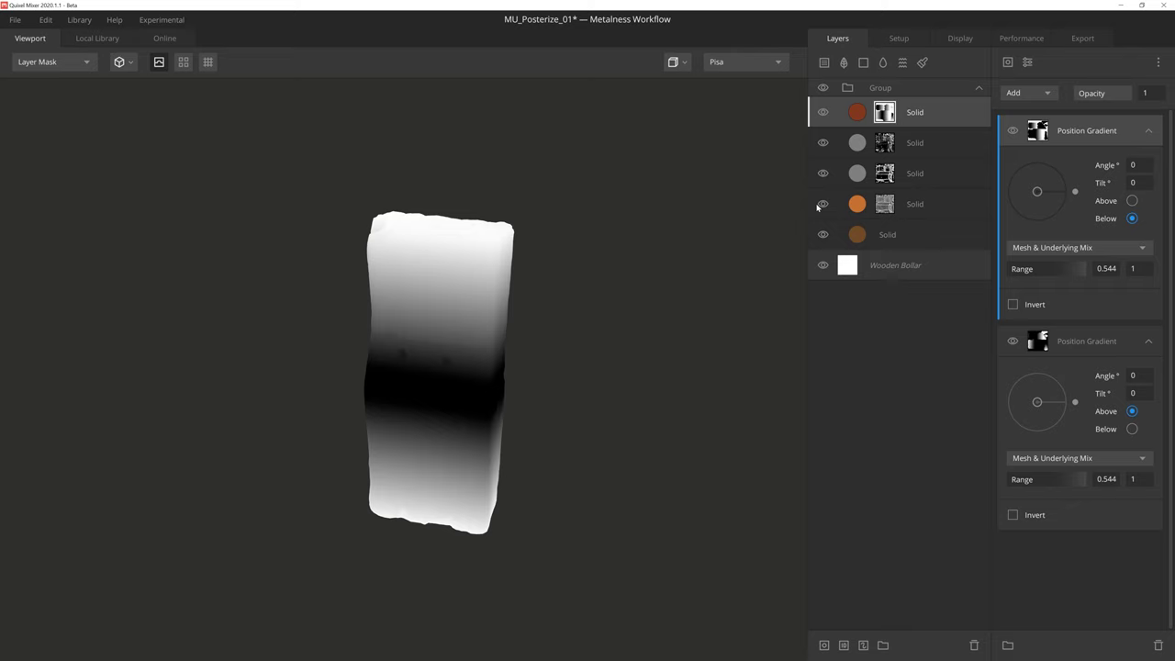
{"action": "left_click_drag", "start_coordinate": [571, 304], "coordinate": [0, 340]}
Switch the viewport from PBR Metalness to Albedo with the 2 shortcut key
{"action": "key", "text": "2"}
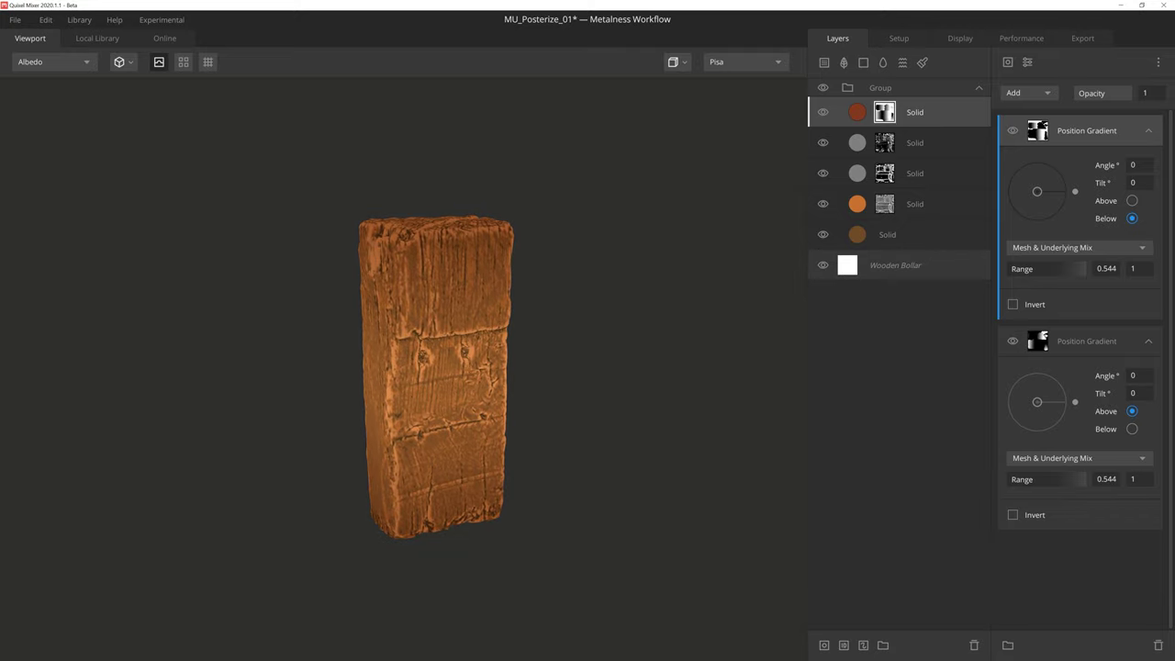